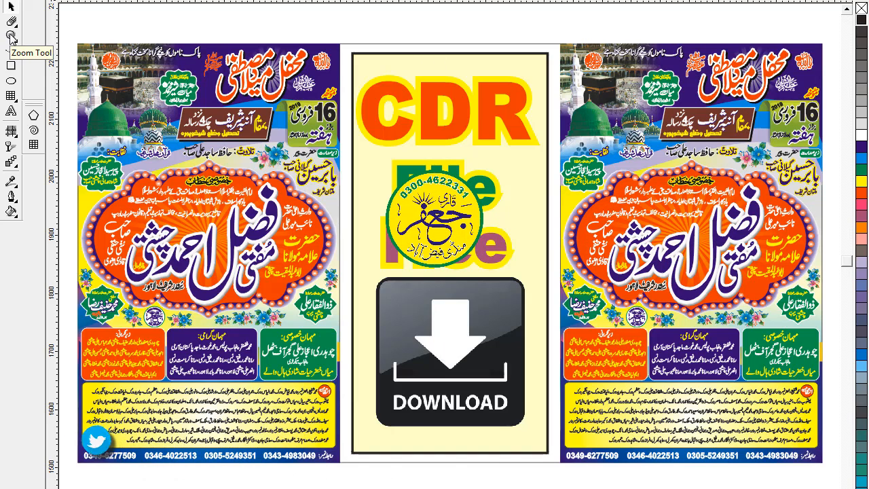
Examine the header area of the rightmost poster copy up close
left_click(11, 36)
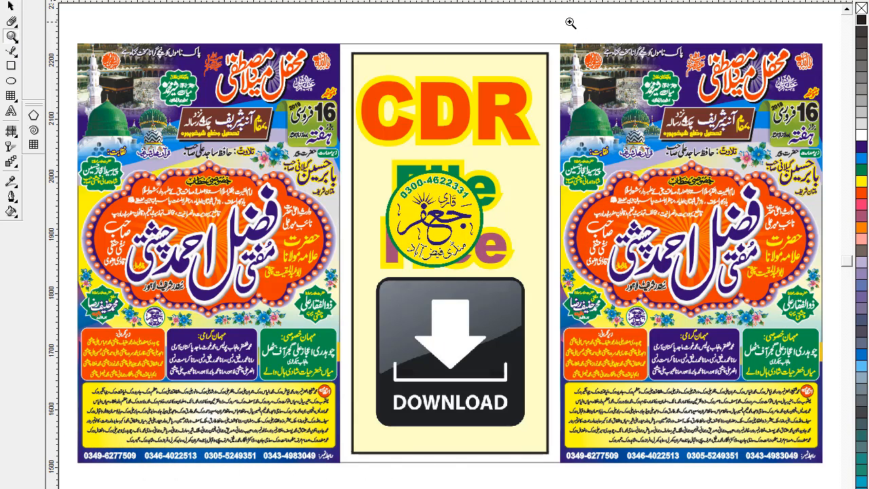
left_click_drag(570, 22, 825, 175)
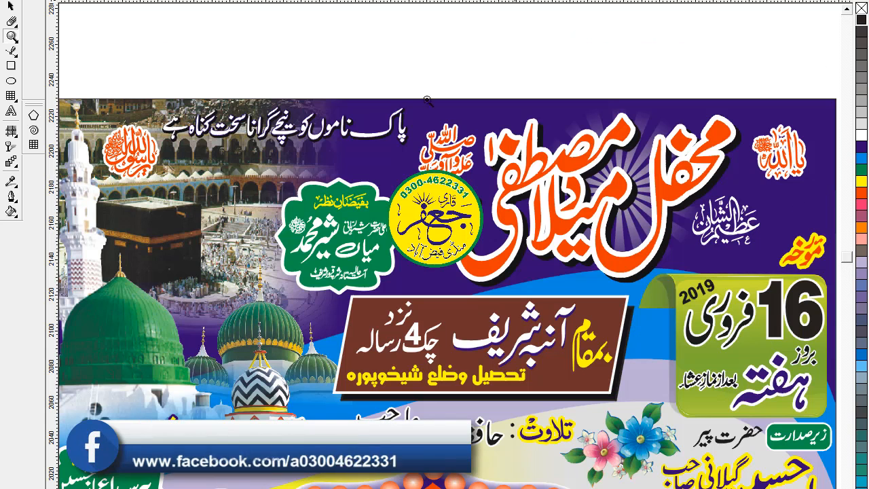
left_click(10, 7)
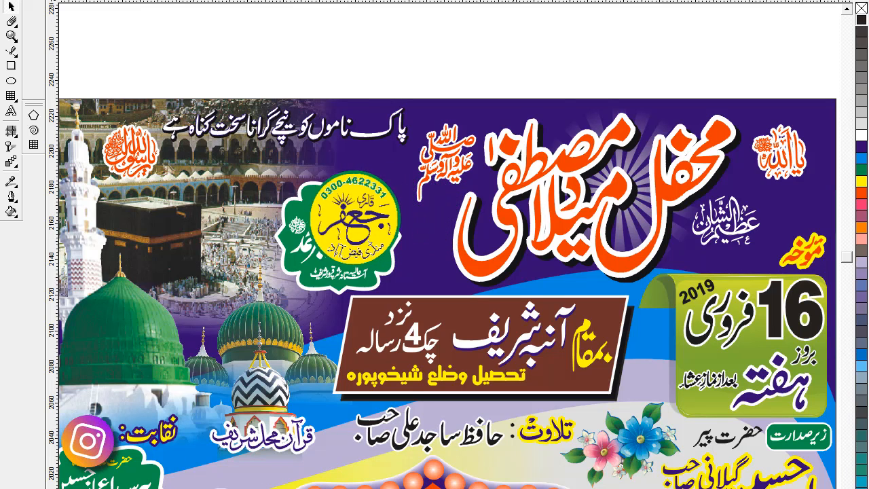
scroll(442, 244, "down", 3)
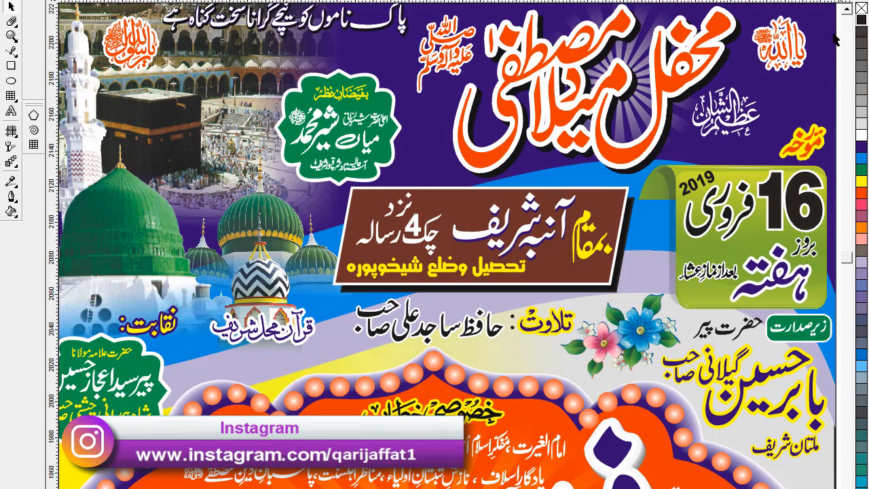
left_click(847, 9)
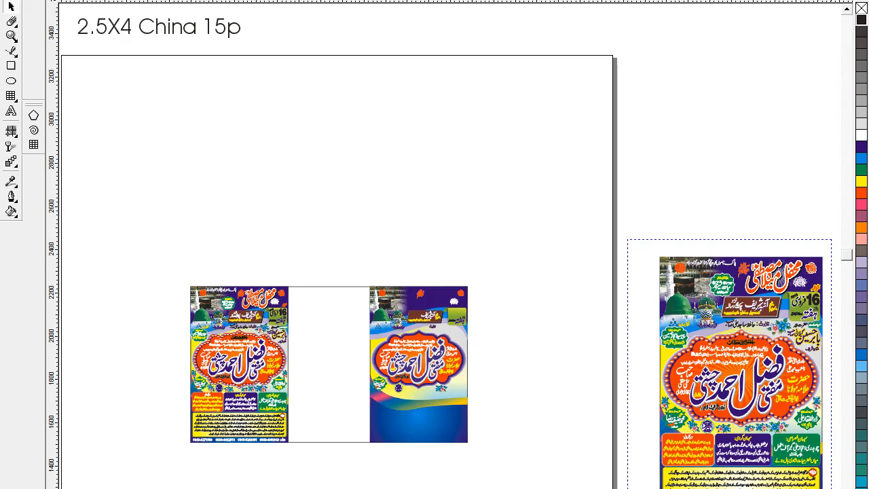
Select the large poster beside the page and examine its header with the mosque pictures and title up close
left_click_drag(831, 488, 839, 488)
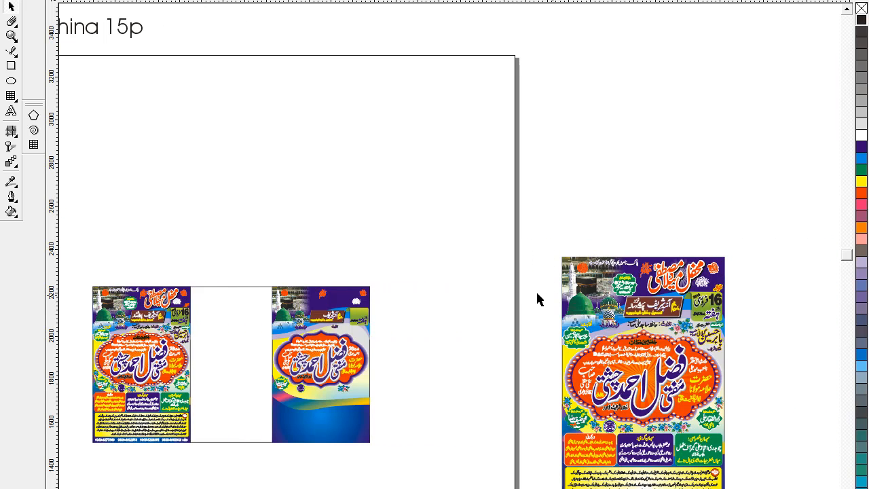
left_click_drag(545, 235, 743, 488)
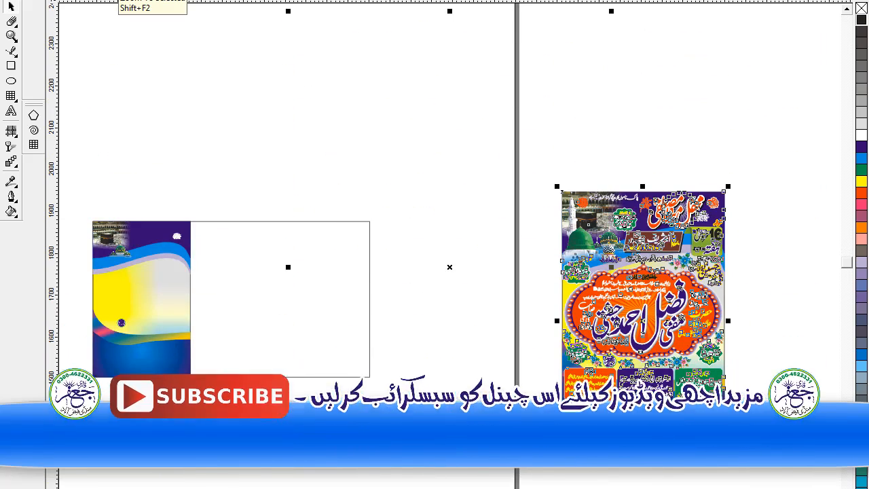
key("shift+F2")
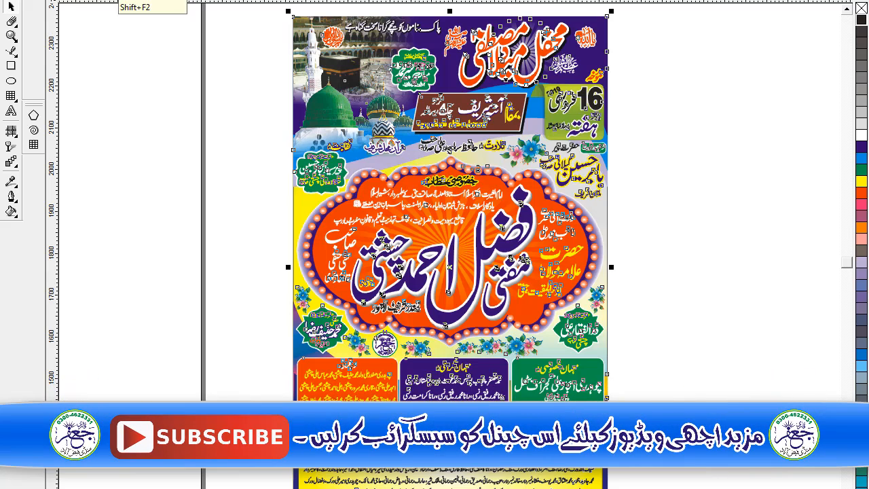
left_click(12, 36)
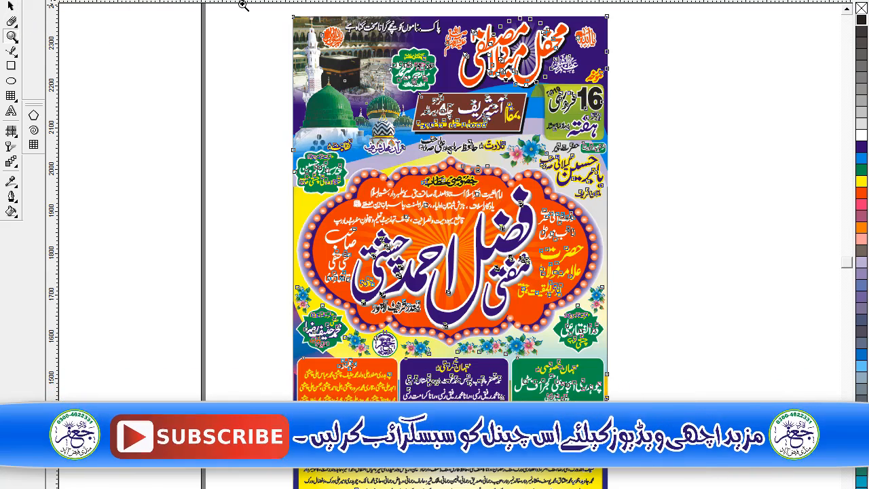
left_click_drag(653, 259, 654, 259)
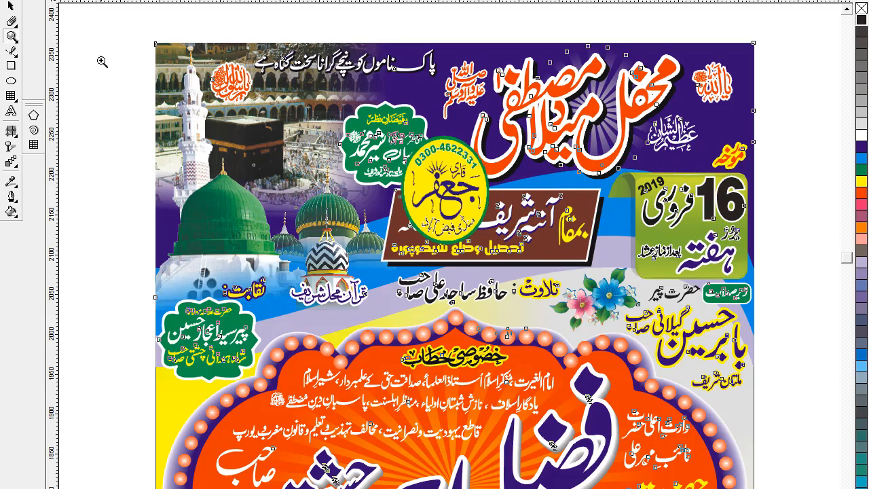
left_click_drag(116, 33, 781, 340)
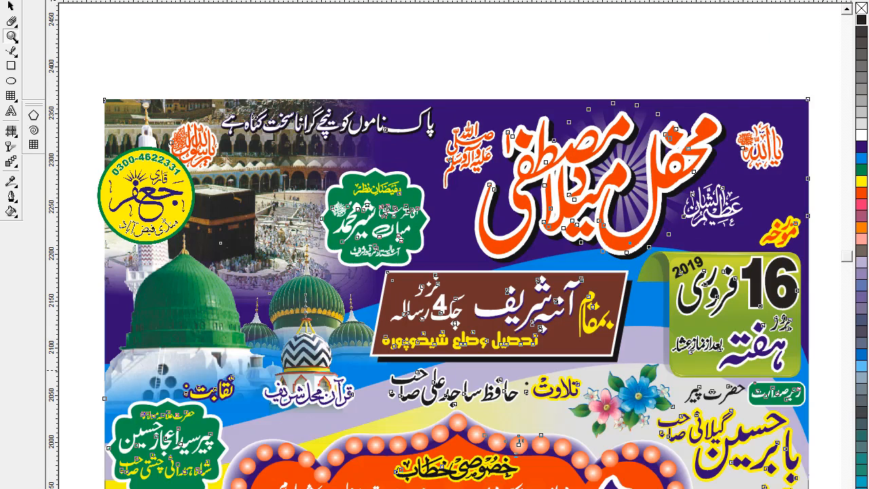
left_click(9, 7)
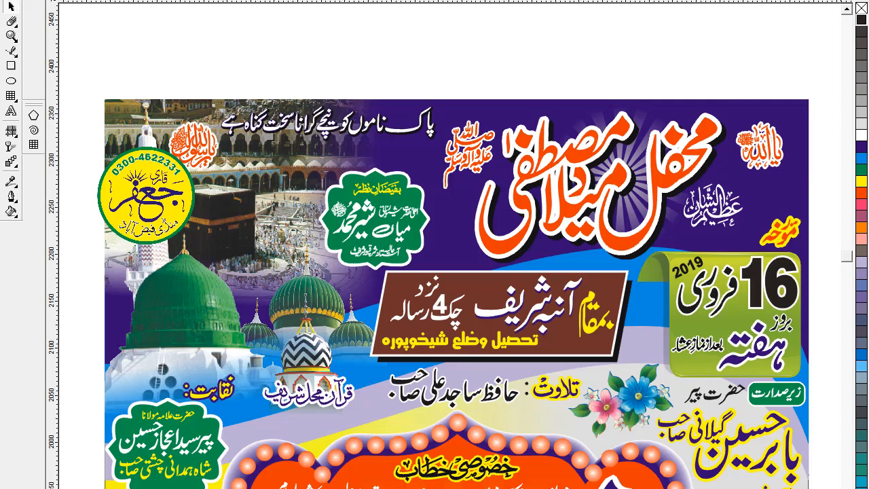
scroll(456, 272, "down", 2)
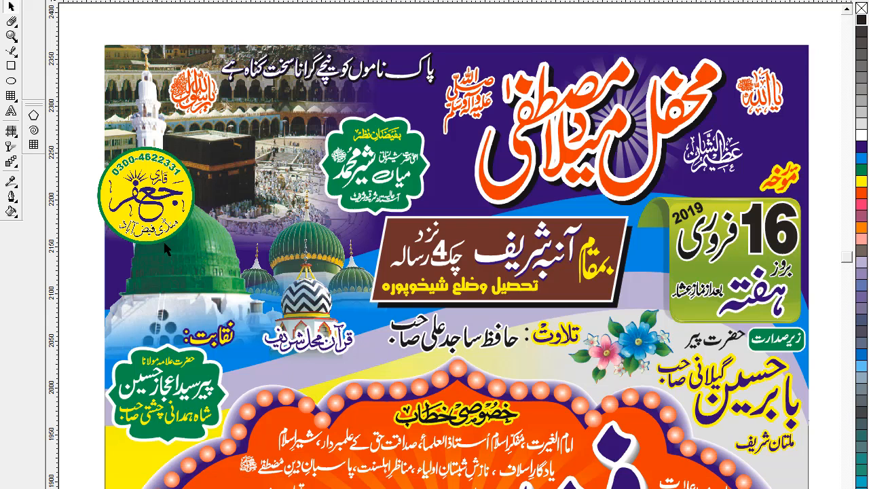
Try pulling apart the header pictures: the minaret mosque, the striped dome, the green-domed shrine and the Kaaba photo
left_click(83, 54)
left_click_drag(153, 388, 154, 389)
left_click_drag(311, 241, 287, 406)
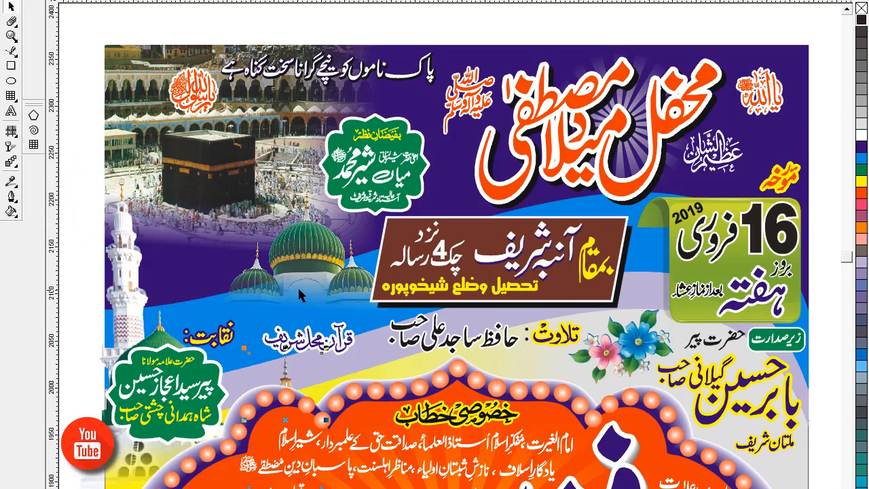
left_click_drag(285, 269, 200, 182)
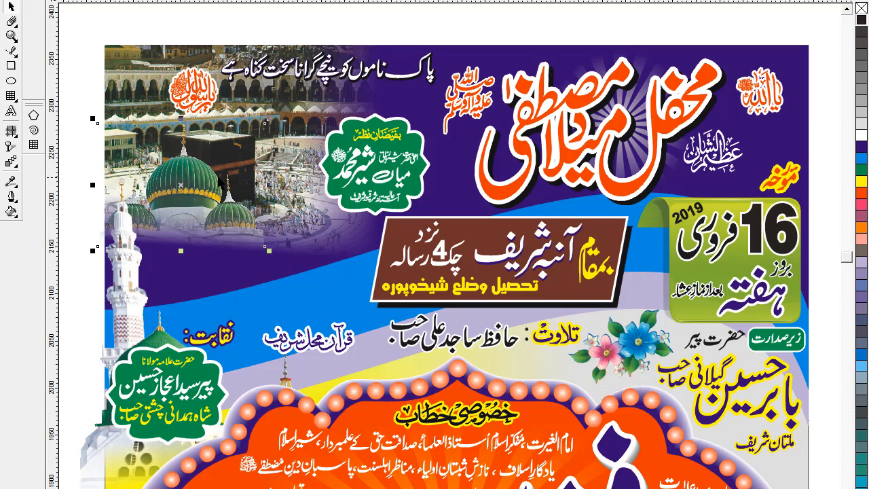
left_click_drag(135, 63, 342, 21)
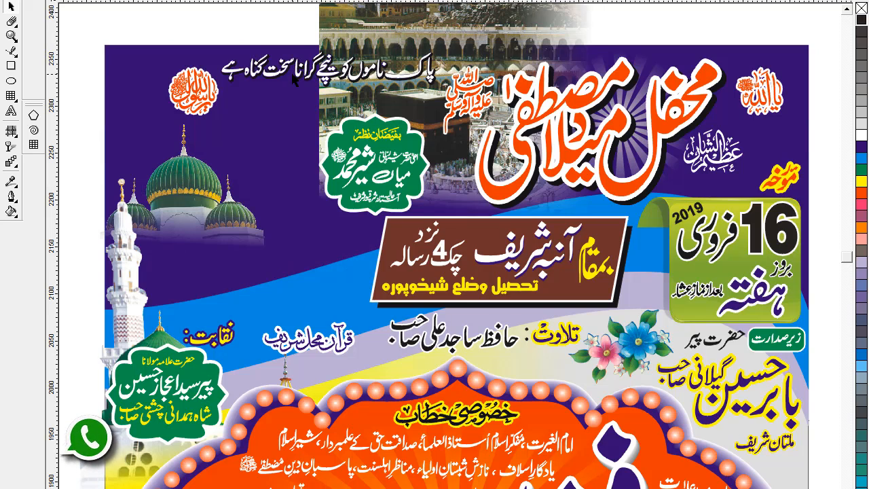
Undo all the moves of the header's mosque, dome and Kaaba pictures
key("ctrl+z")
key("ctrl+z")
key("ctrl+z")
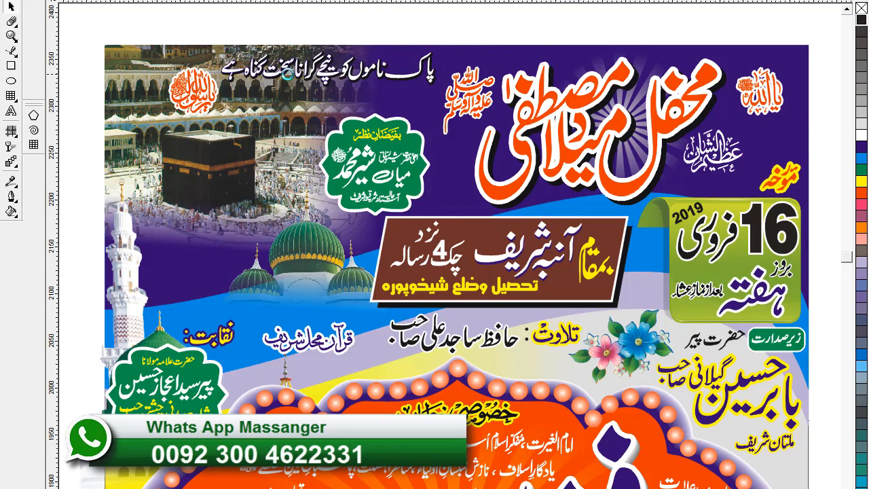
key("ctrl+z")
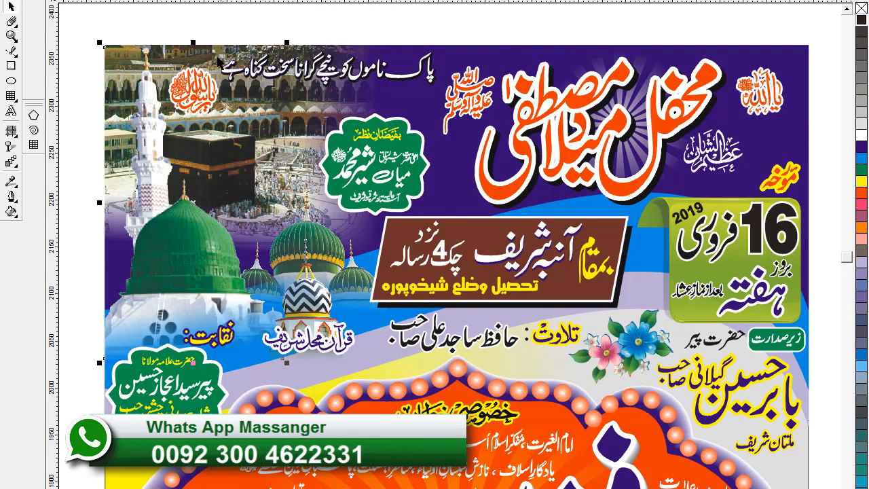
Try moving the green scalloped badge up over the Kaaba photo and undo the move
left_click(379, 166)
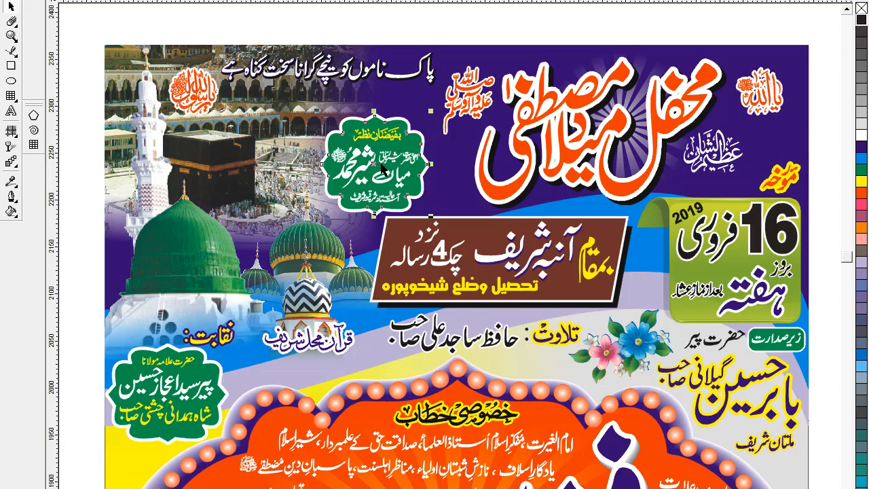
left_click_drag(373, 165, 325, 110)
key("ctrl+z")
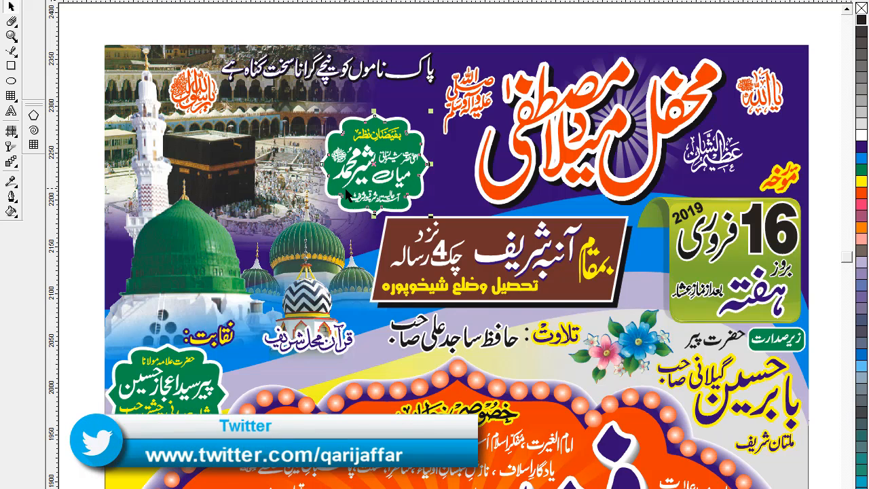
Try enlarging the ray burst behind the main title down over the brown venue banner, and undo the resize
left_click(632, 151)
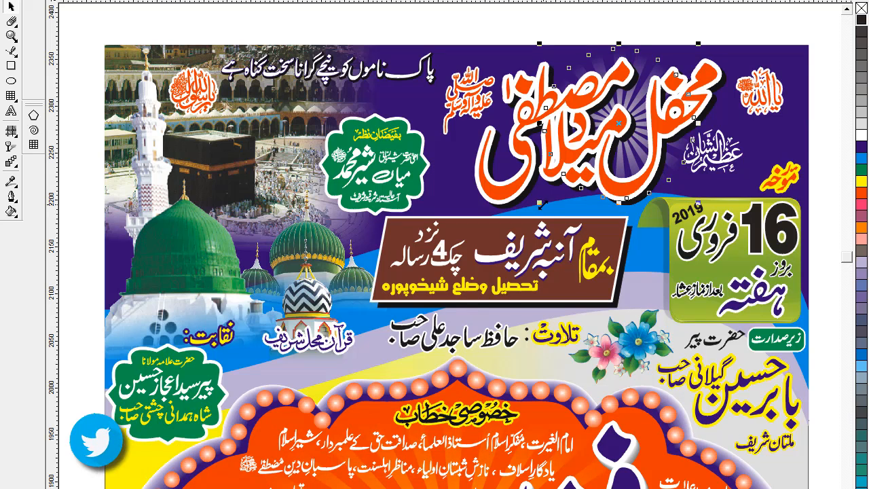
left_click_drag(539, 203, 483, 260)
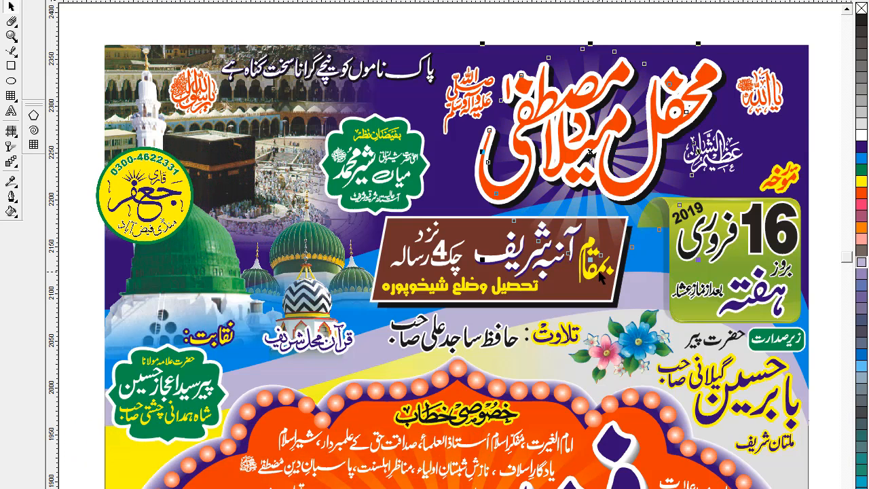
key("ctrl+z")
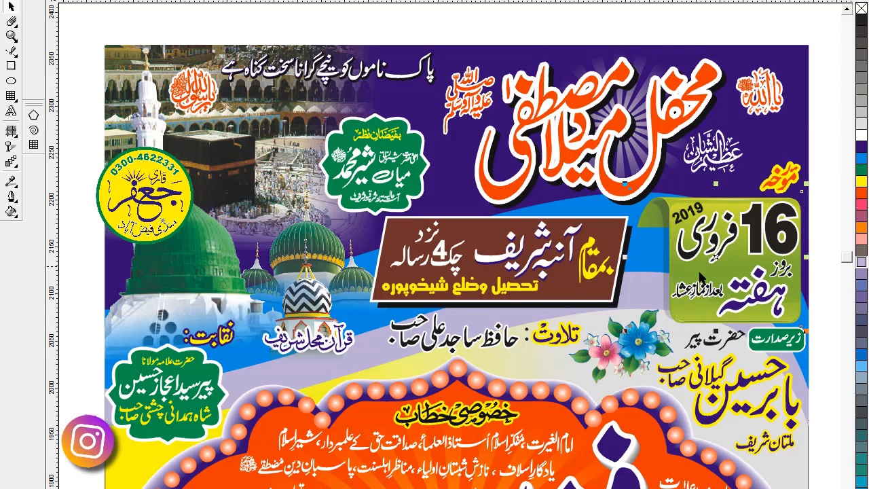
Try moving the green panel from behind the 16 date text towards the brown banner, and undo the move
left_click_drag(736, 271, 622, 239)
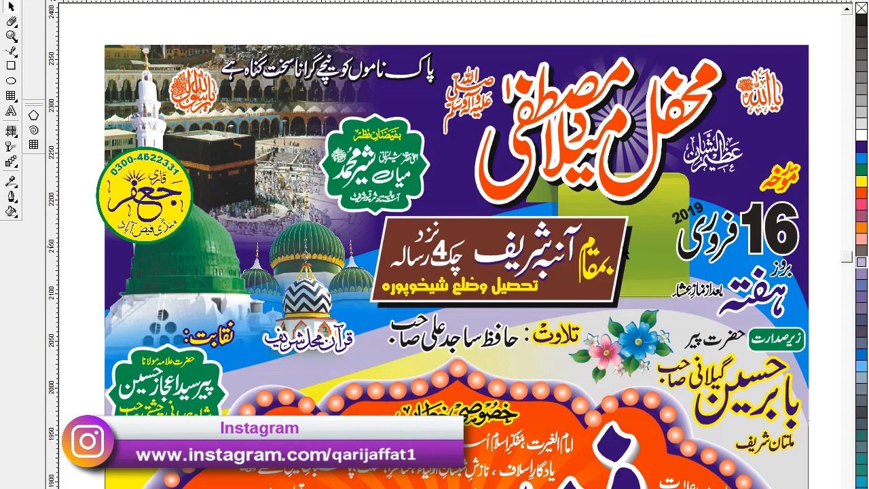
key("ctrl+z")
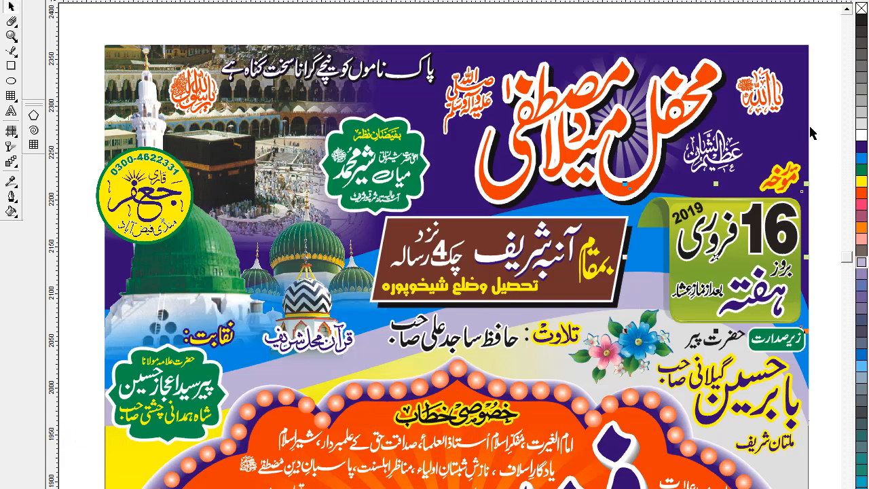
left_click(676, 277)
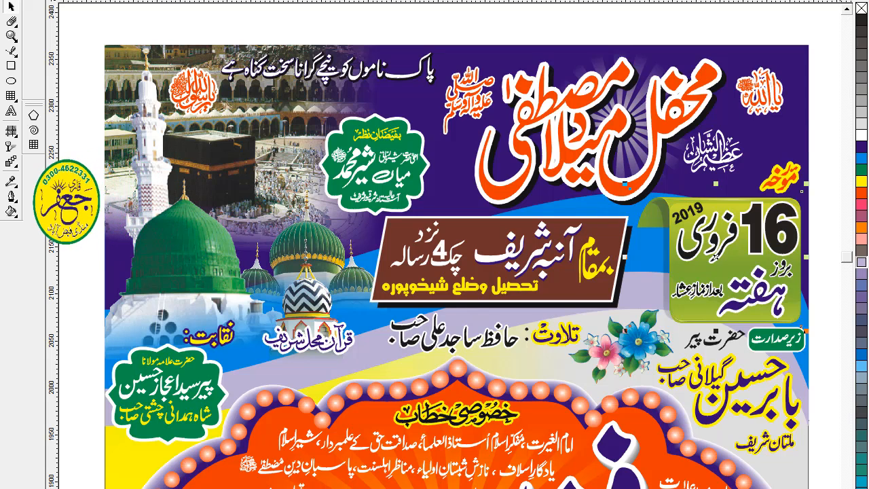
Examine the large orange central frame and the badges and flowers around it
scroll(624, 183, "down", 5)
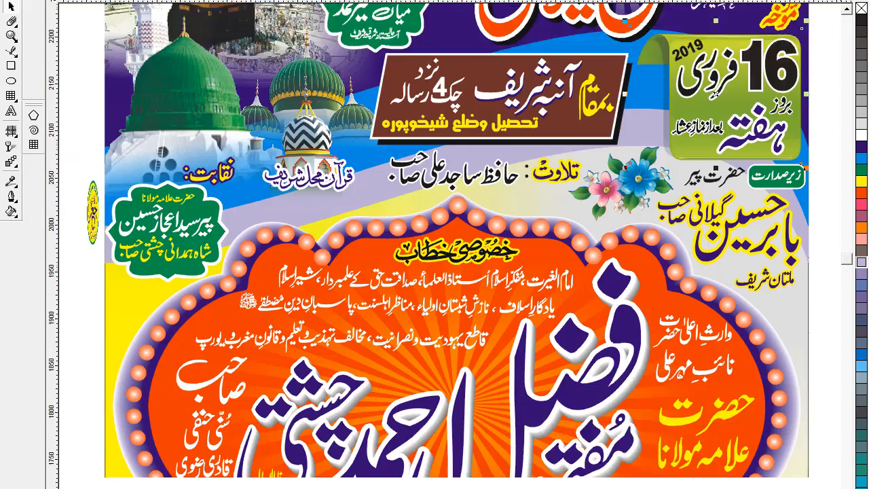
scroll(457, 244, "down", 1)
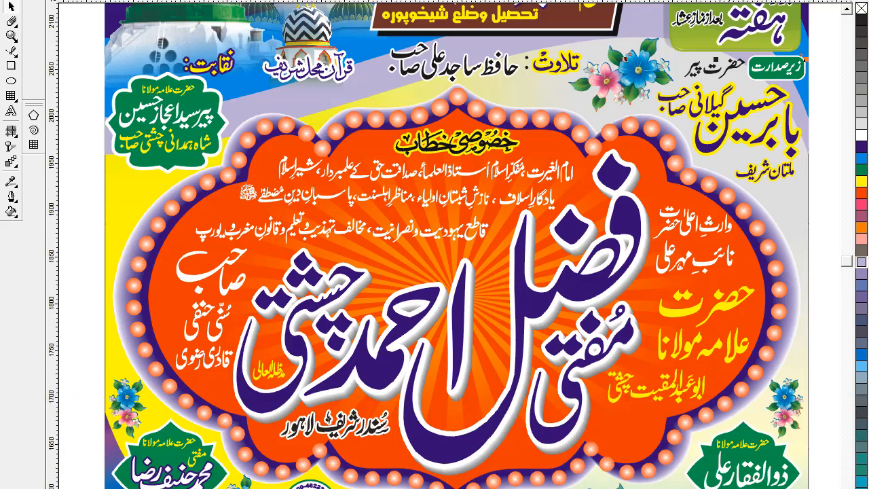
scroll(456, 246, "down", 2)
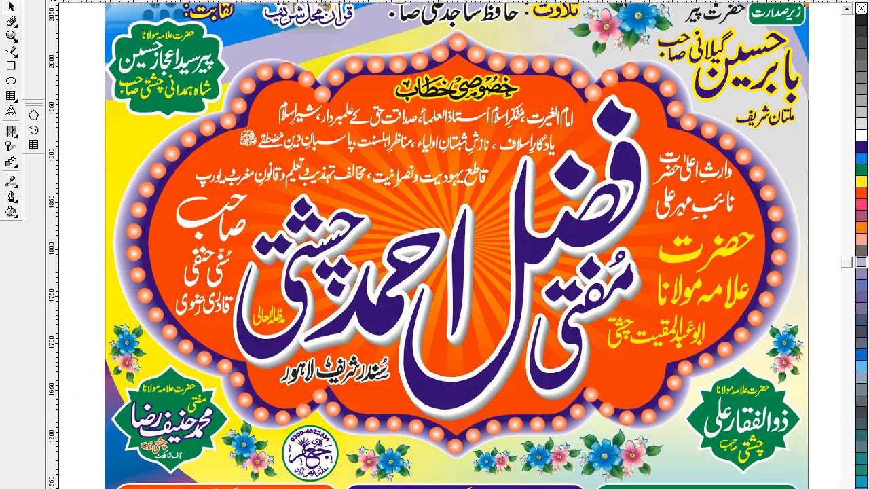
scroll(456, 246, "right", 10)
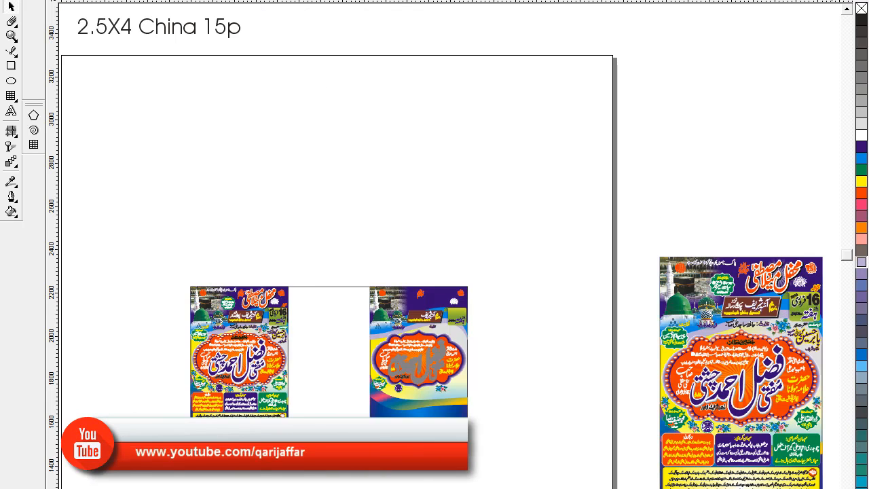
Move the ring of round light bulbs from the border of the orange central frame to the blank area beside the large poster
scroll(781, 314, "right", 6)
scroll(448, 272, "down", 4)
scroll(540, 316, "right", 2)
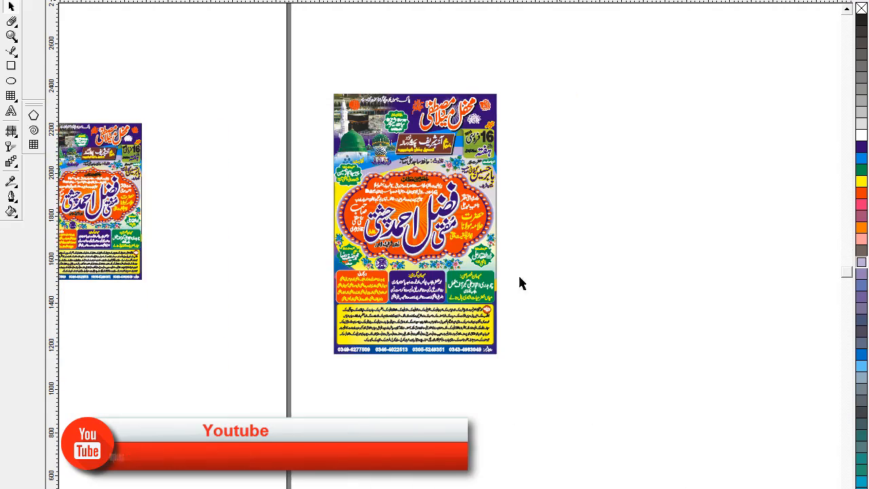
left_click(11, 37)
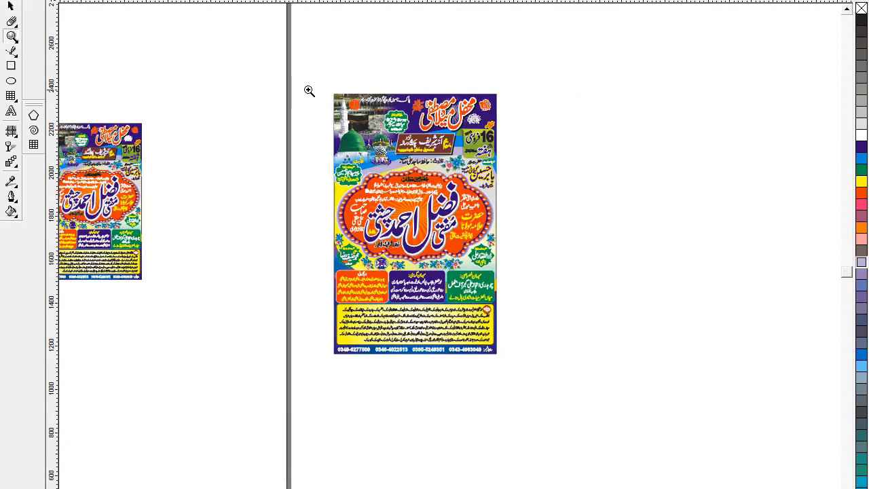
left_click_drag(538, 367, 543, 366)
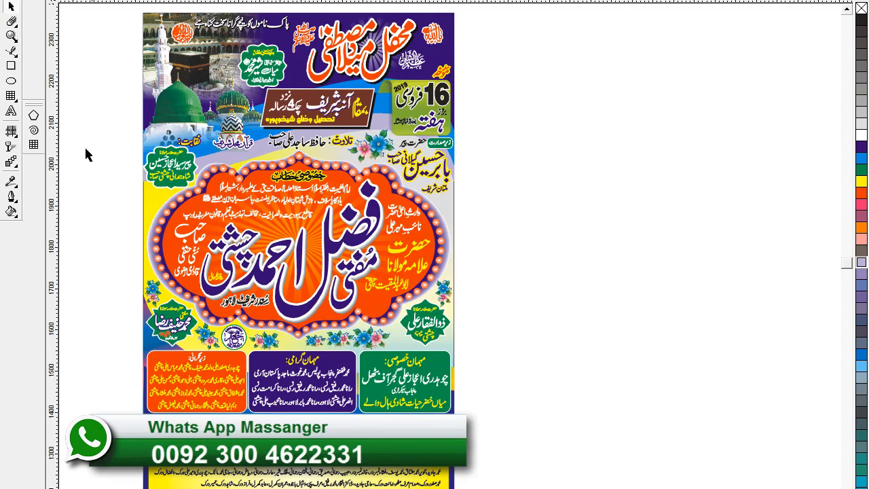
left_click(206, 178)
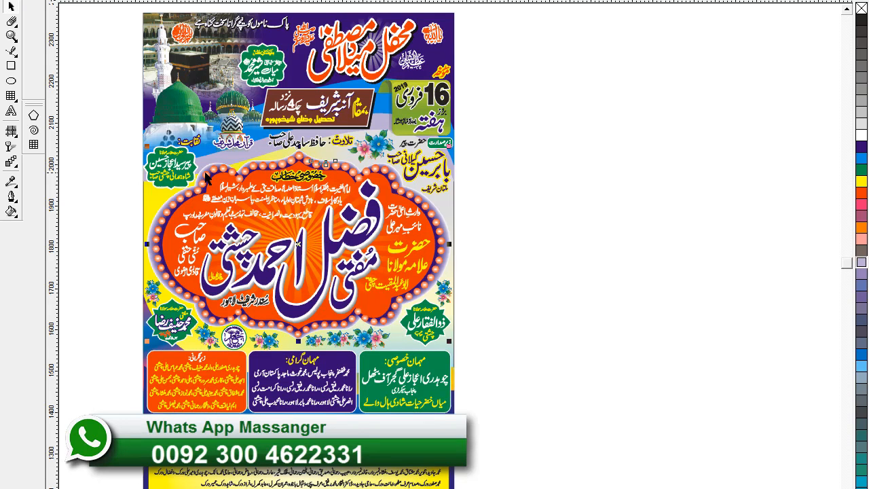
left_click_drag(206, 178, 623, 196)
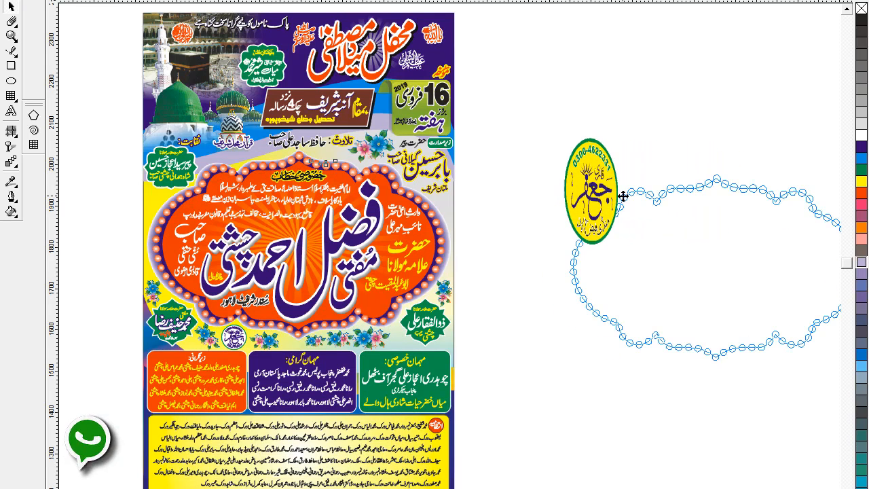
Place the ring of light bulbs beside the poster and delete it together with its two leftover bulbs
left_click_drag(718, 267, 638, 252)
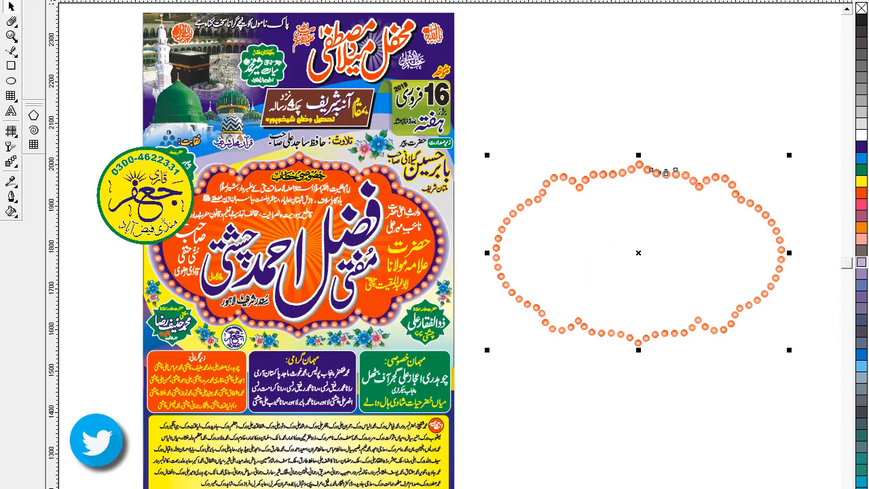
key("Delete")
left_click(581, 197)
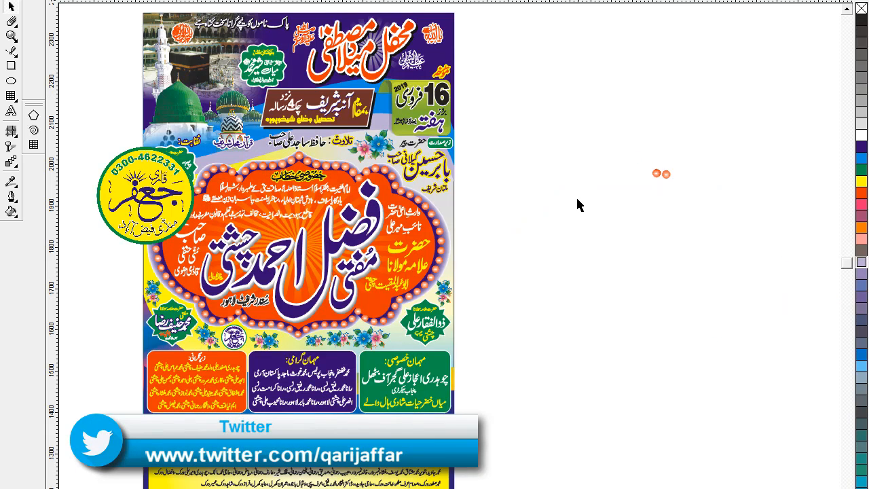
left_click_drag(685, 187, 591, 133)
key("Delete")
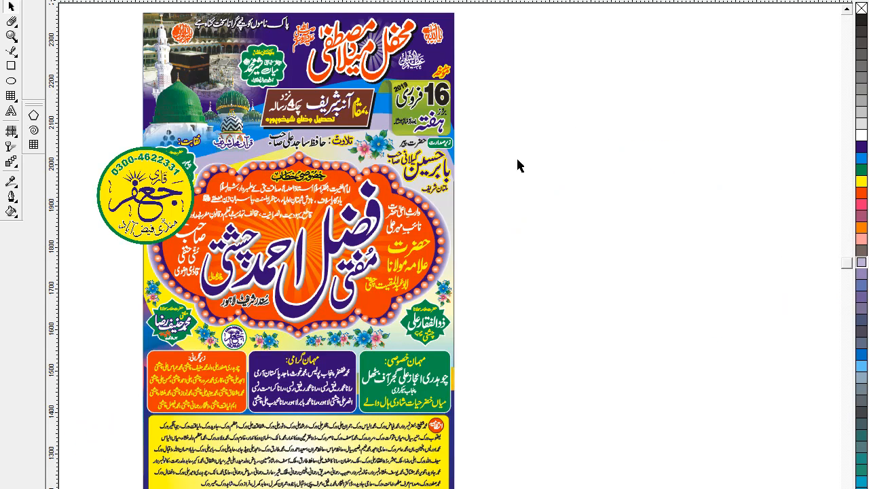
Give the invisible scalloped frame path beside the poster a black outline and shift it slightly up and to the right
left_click_drag(811, 402, 844, 439)
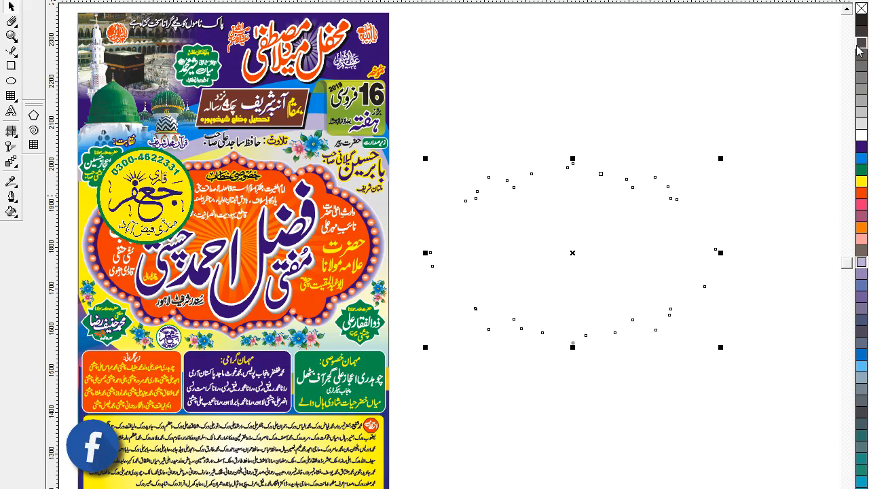
right_click(861, 20)
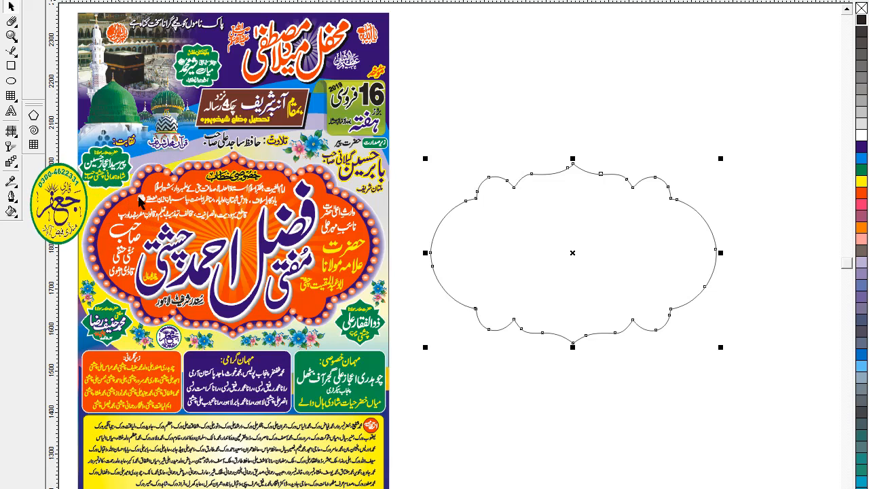
left_click(421, 119)
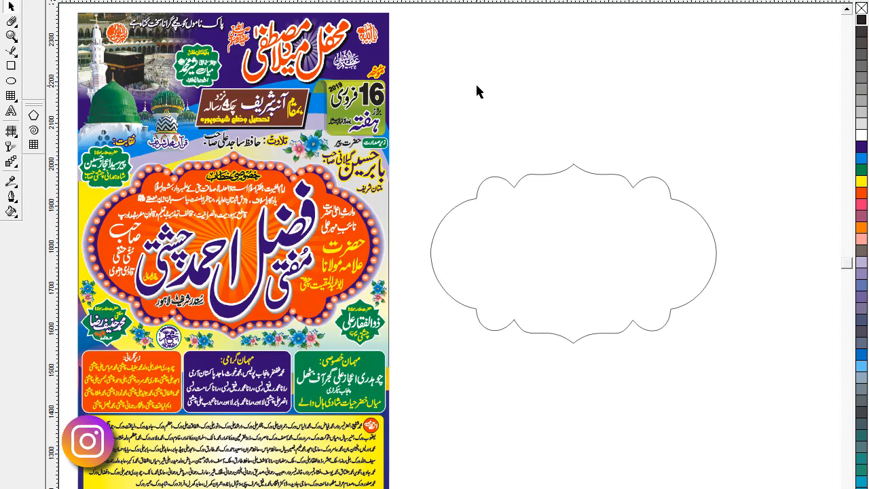
left_click_drag(496, 182, 513, 161)
left_click(446, 82)
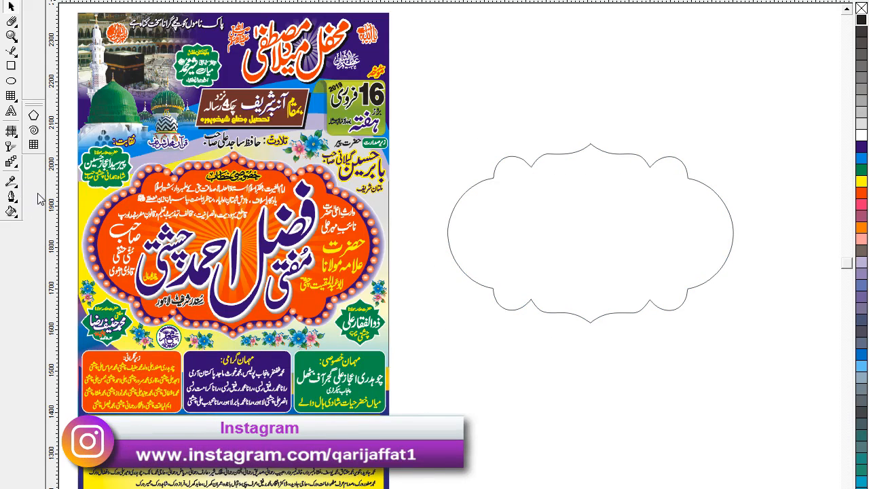
Draw a small circle in the blank area above the upper left of the scalloped frame outline
left_click(10, 212)
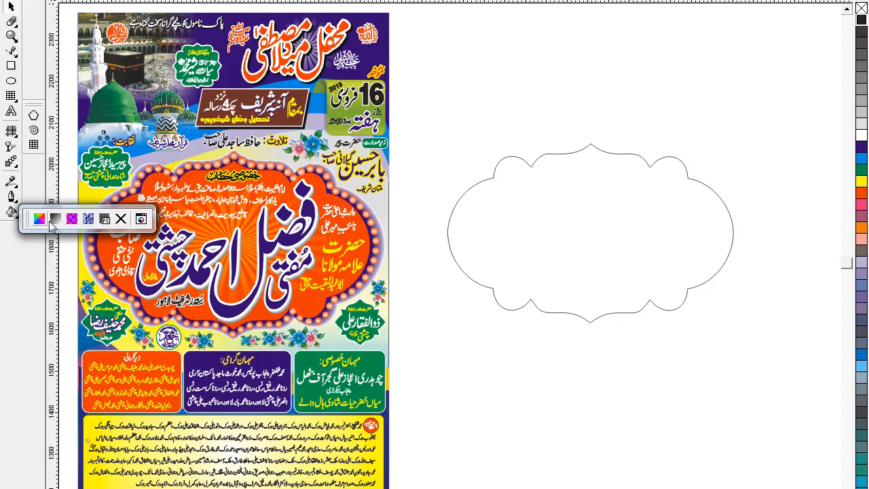
left_click(431, 105)
left_click(10, 82)
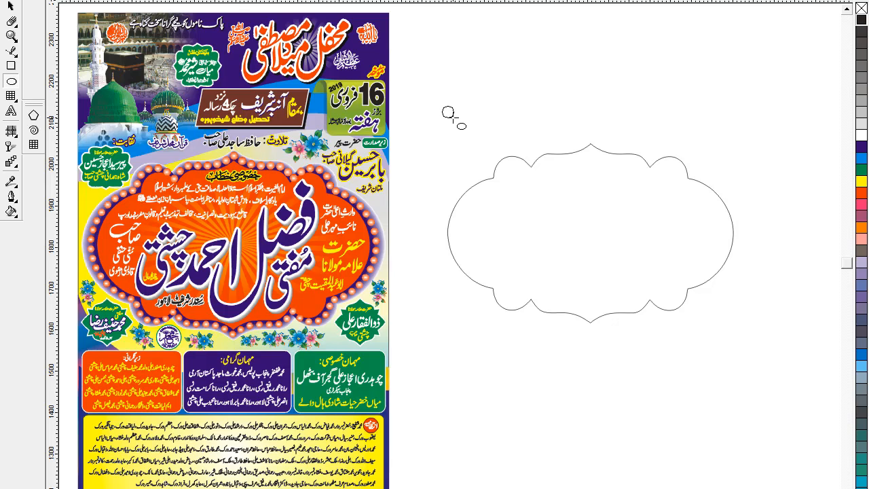
left_click_drag(453, 118, 453, 117)
left_click(11, 7)
Set up a radial two-colour fountain fill for the small circle, blending from yellow to dark purple
left_click(17, 215)
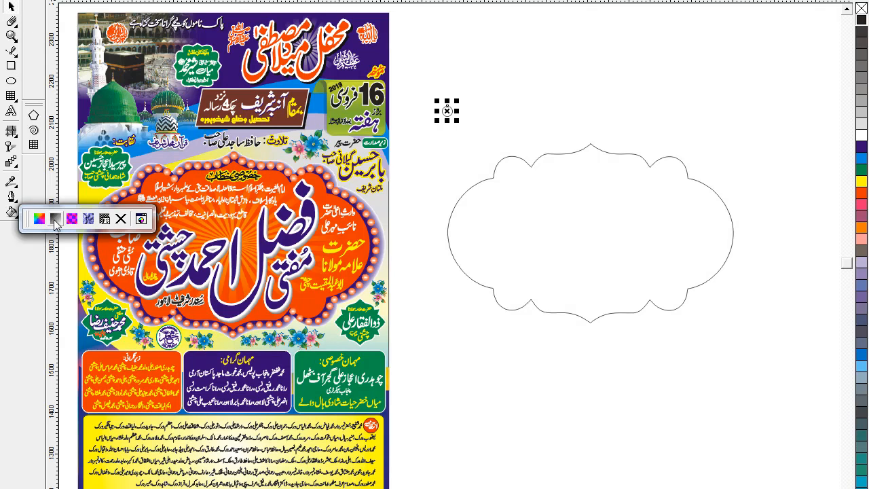
left_click(53, 219)
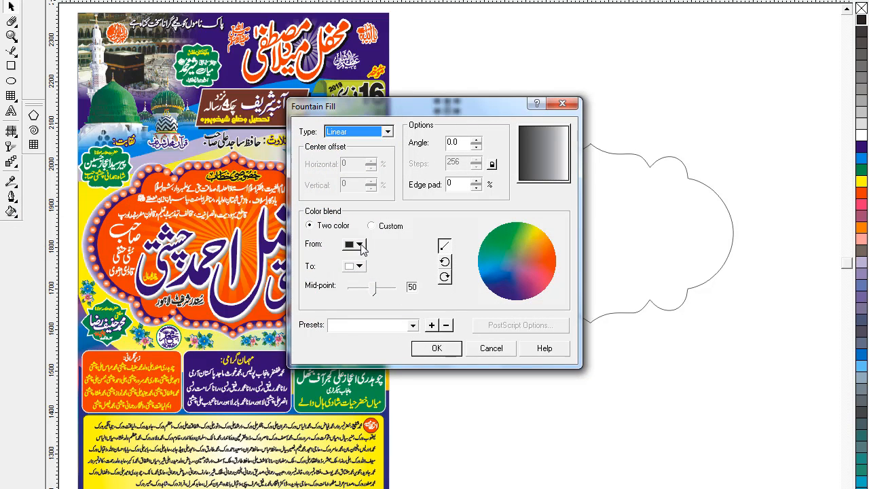
left_click(360, 245)
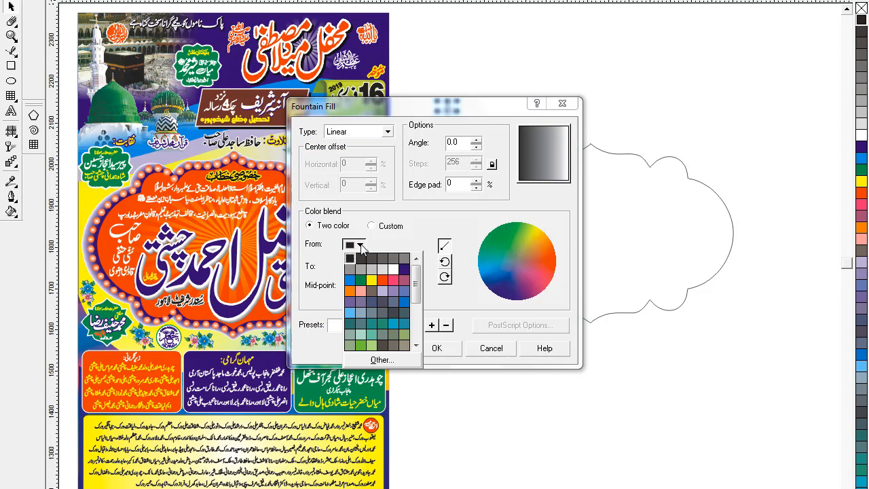
left_click(374, 281)
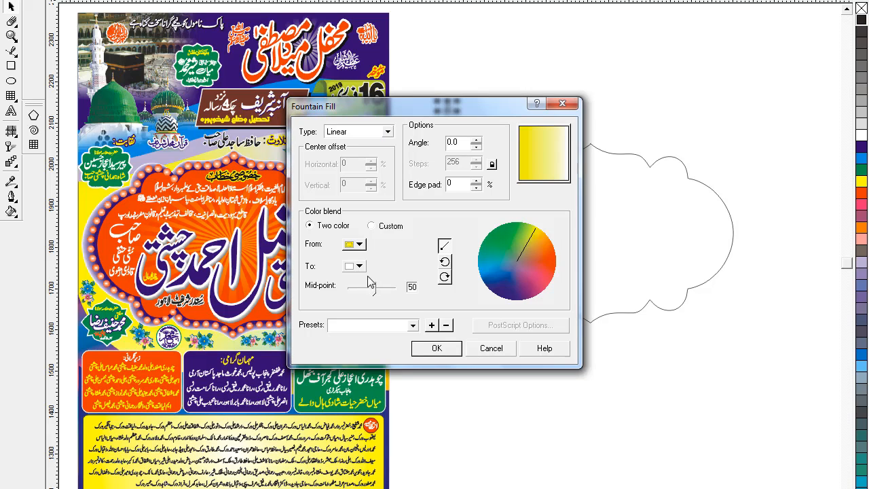
left_click(360, 267)
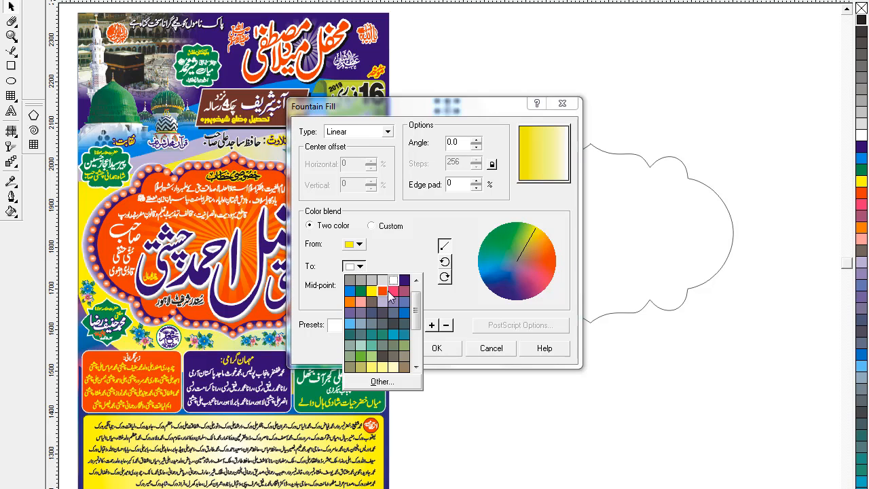
left_click(405, 281)
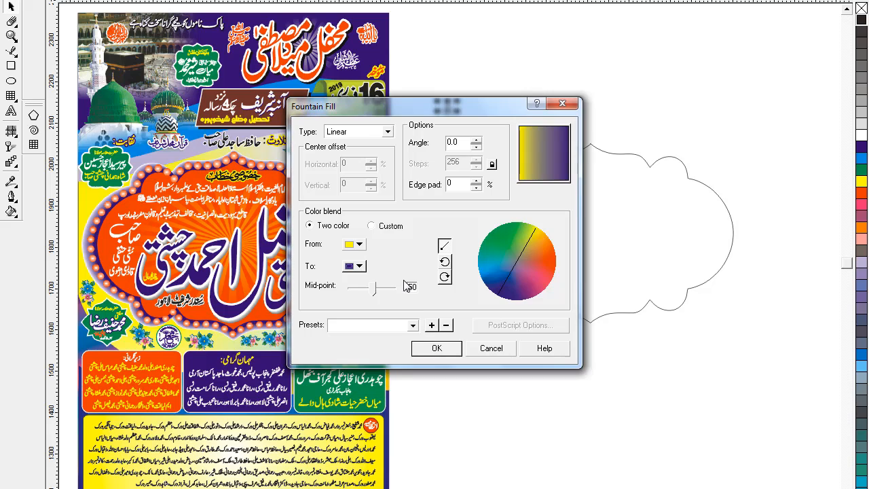
left_click(386, 131)
left_click(379, 153)
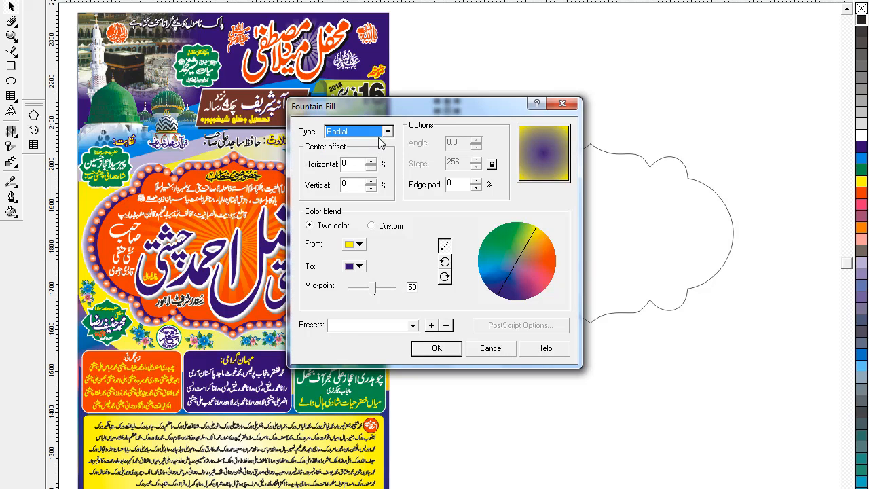
Change the radial fill's colours to run from dark purple to yellow and apply it to the circle
left_click(360, 245)
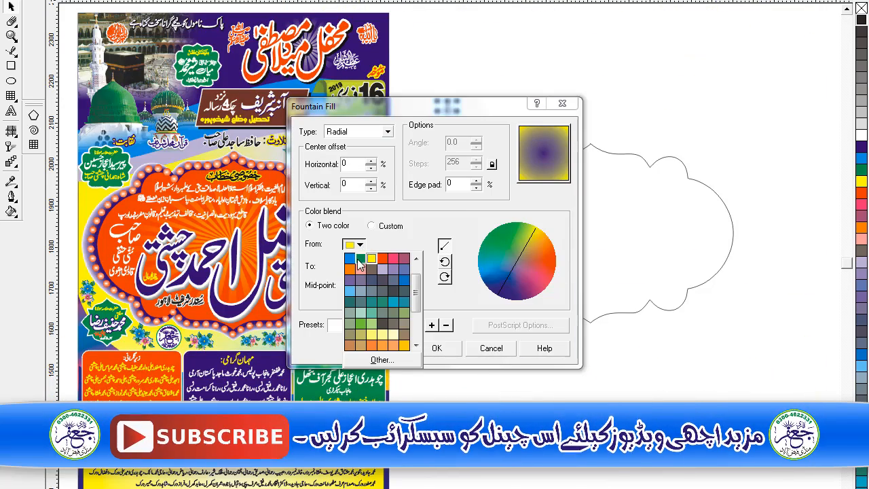
left_click(349, 258)
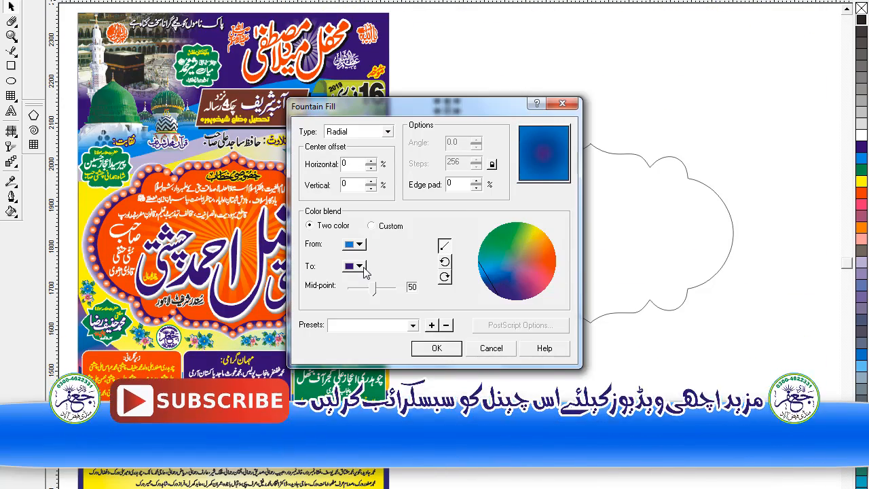
left_click(362, 267)
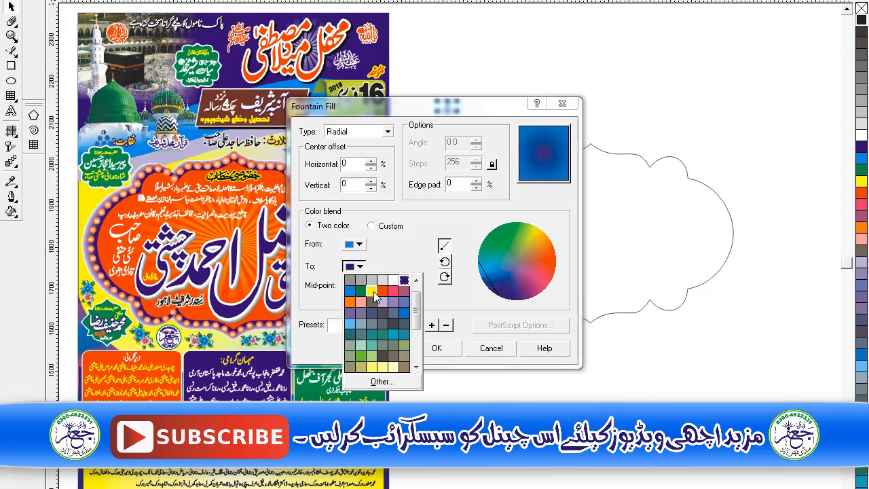
left_click(372, 291)
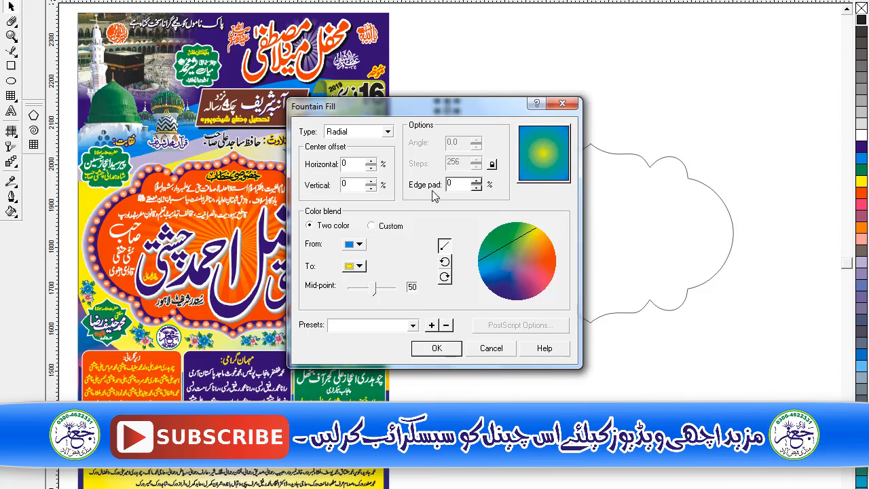
left_click(359, 244)
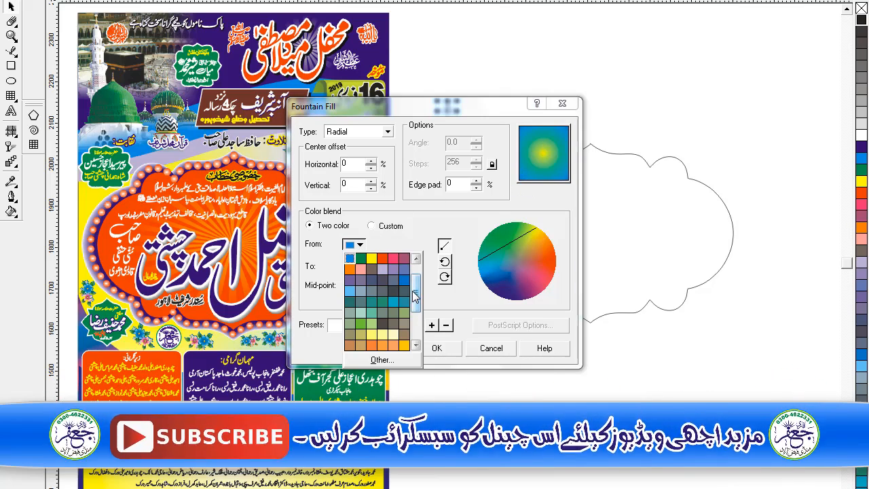
scroll(406, 271, "up", 2)
left_click(406, 271)
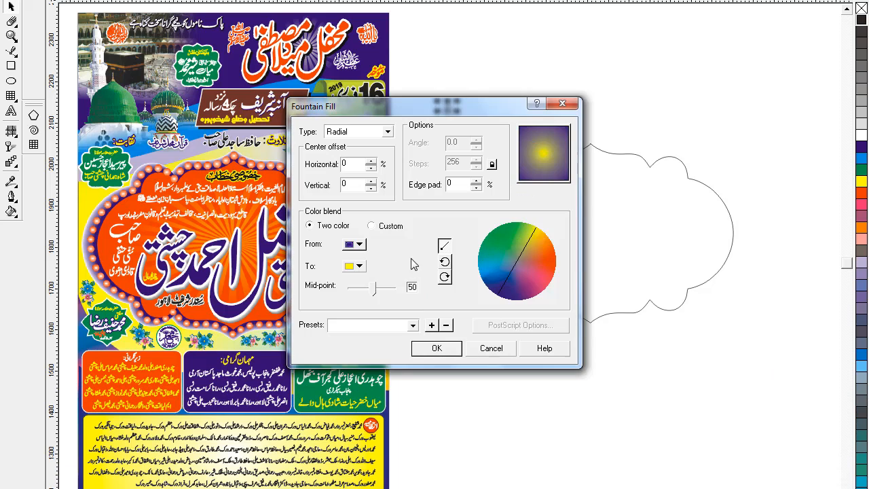
left_click(429, 348)
Move the gradient circle down to the upper left of the frame outline and place a copy directly above it
left_click(442, 100)
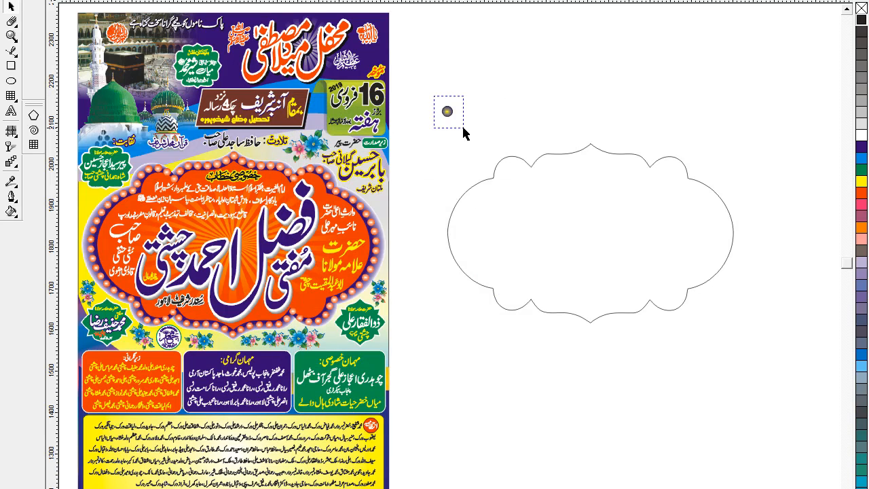
left_click_drag(447, 111, 452, 168)
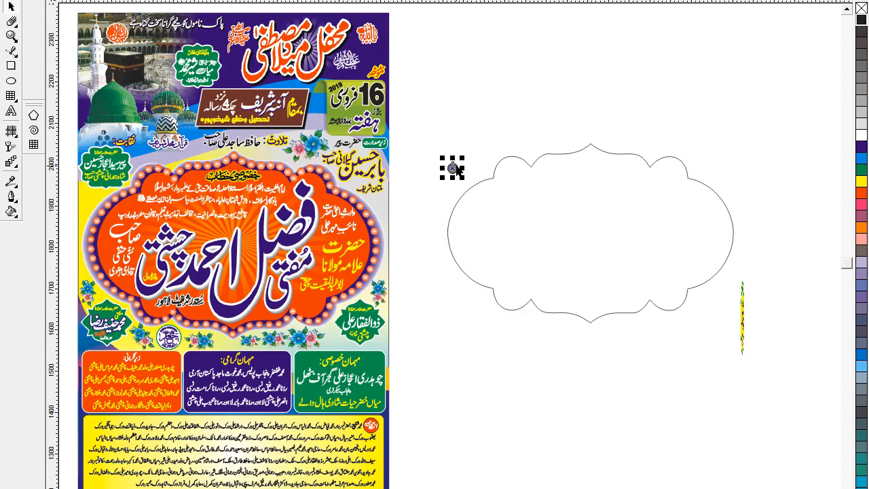
left_click(431, 301)
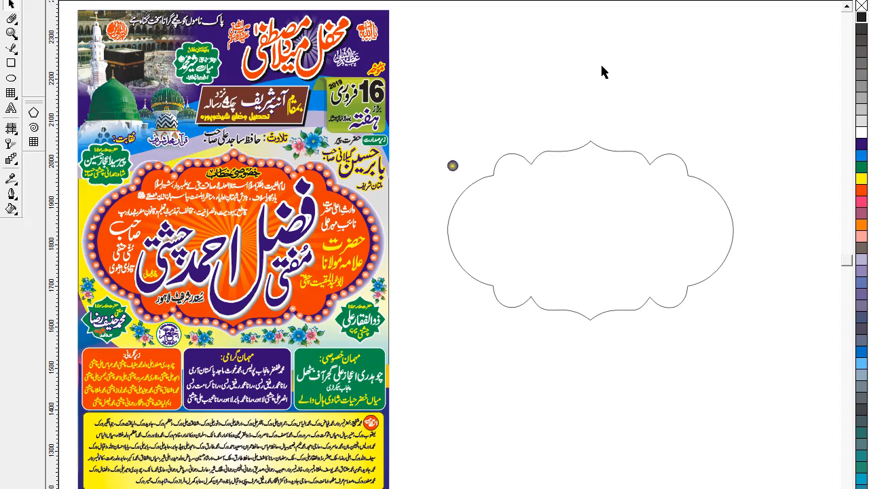
left_click_drag(465, 189, 457, 137)
key("Escape")
Blend the two gradient circles with 20 steps
left_click_drag(478, 206, 479, 207)
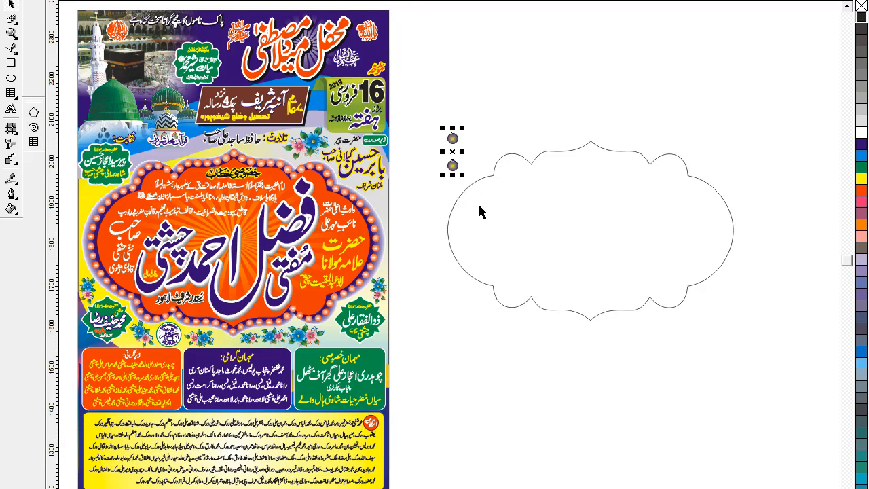
left_click(505, 156, "shift")
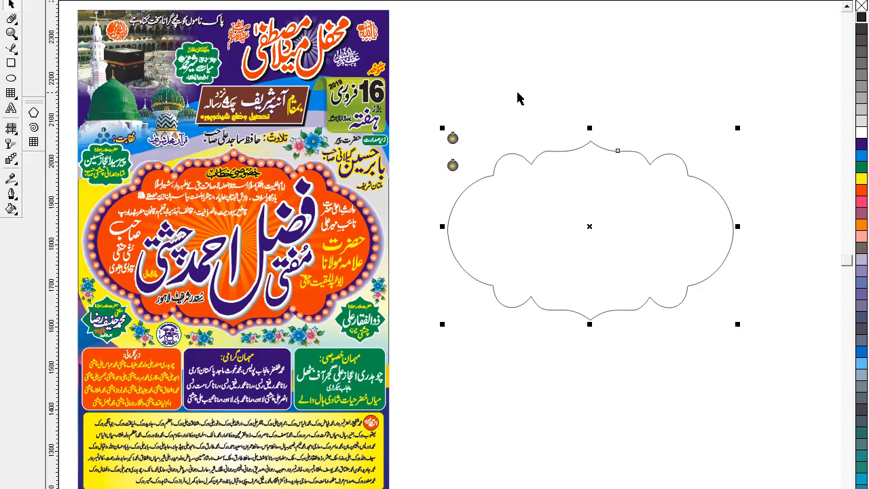
key("ctrl+b")
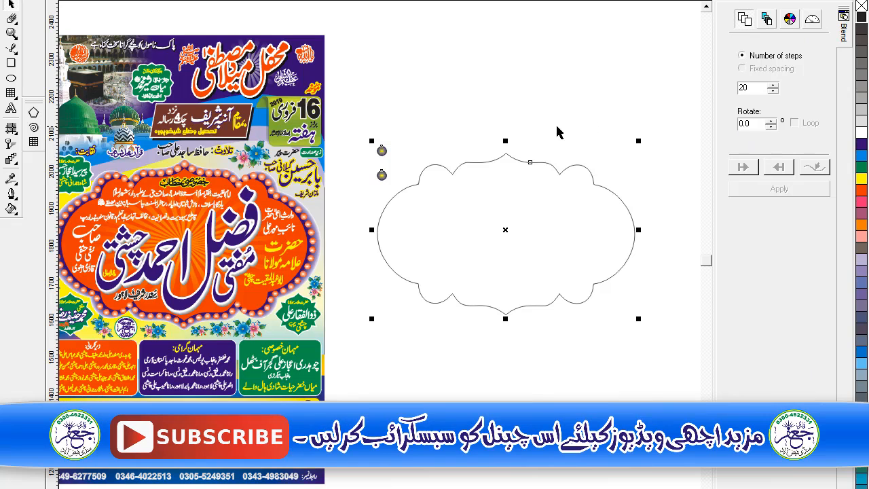
left_click_drag(368, 129, 411, 196)
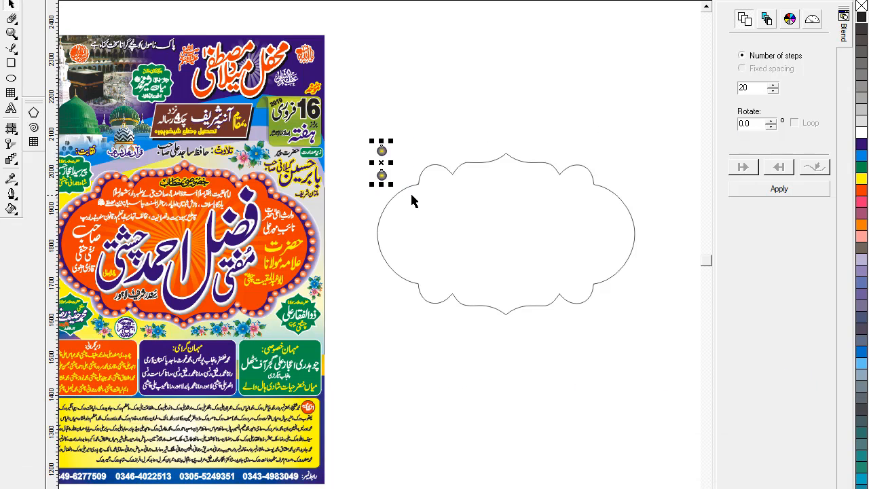
left_click(793, 190)
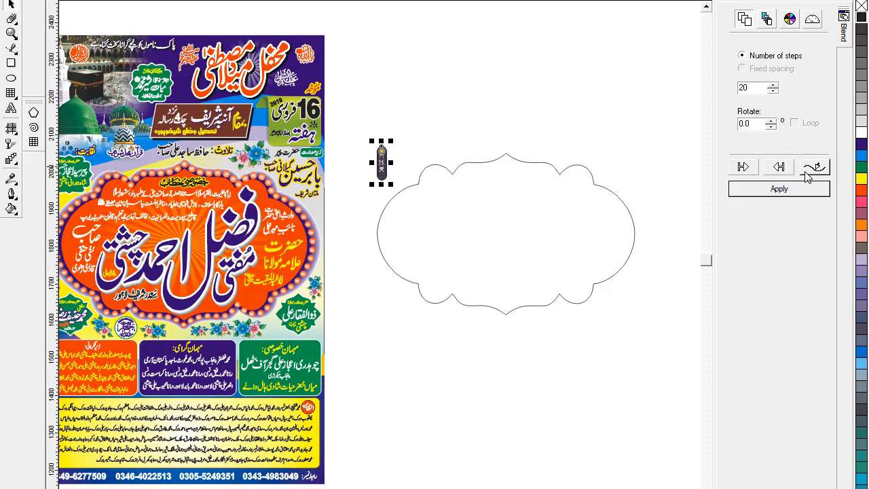
Attach the circle blend to the scalloped frame outline as its new path, blending along the full path and rotating all objects
left_click(814, 168)
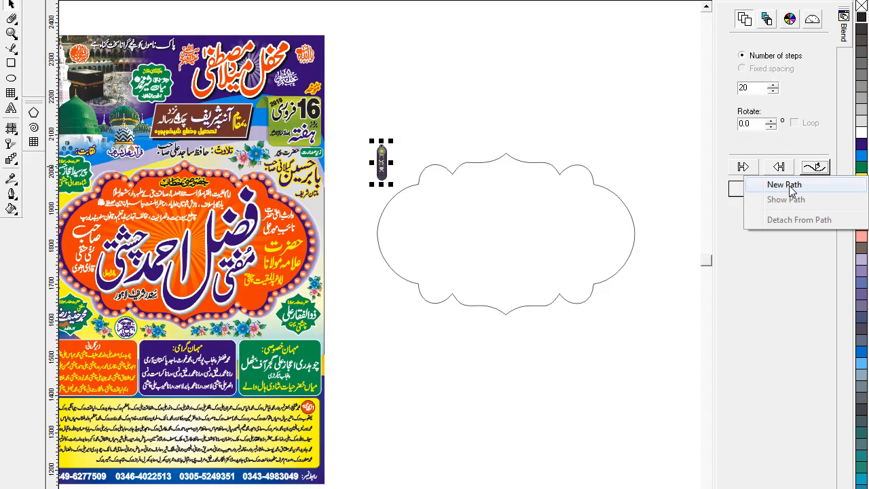
left_click(789, 185)
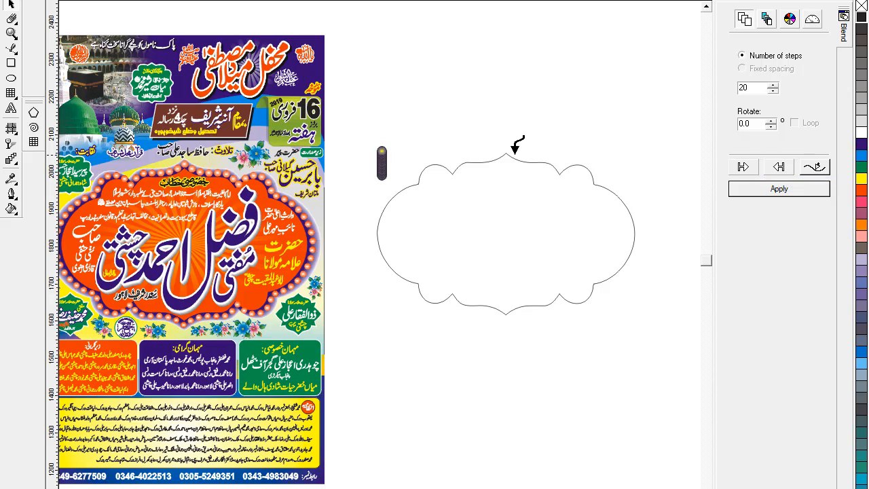
left_click(512, 153)
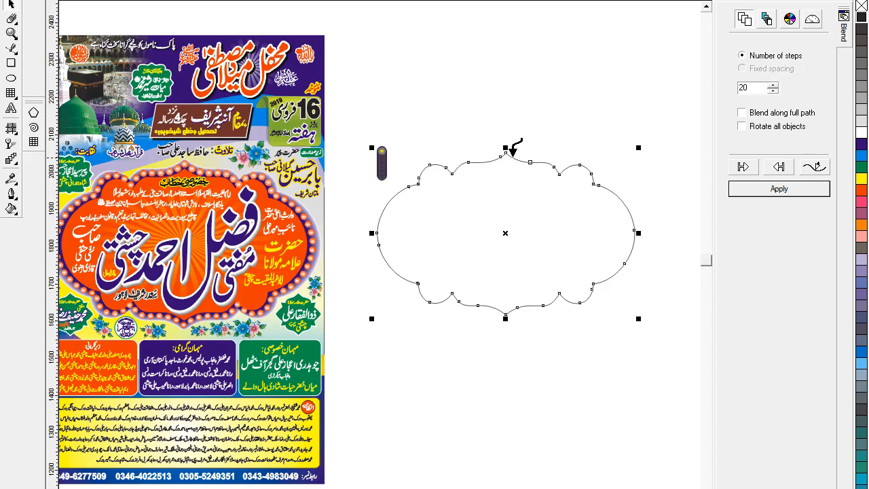
left_click(742, 112)
left_click(742, 126)
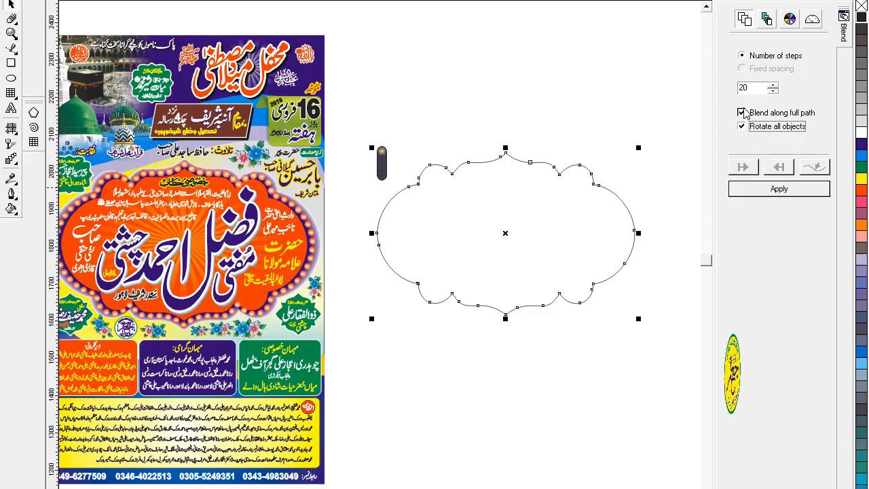
left_click(780, 190)
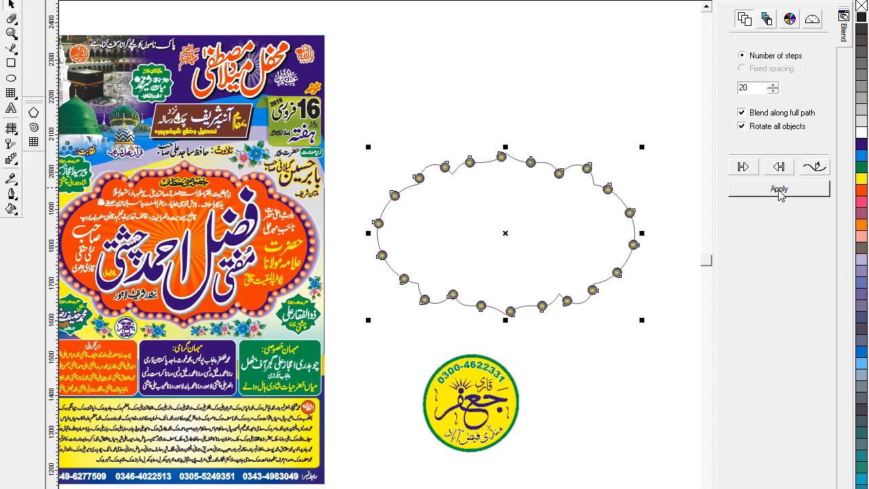
Set the circle blend along the frame outline to 80 steps
left_click(459, 112)
left_click(458, 169)
left_click(456, 167)
left_click(446, 170)
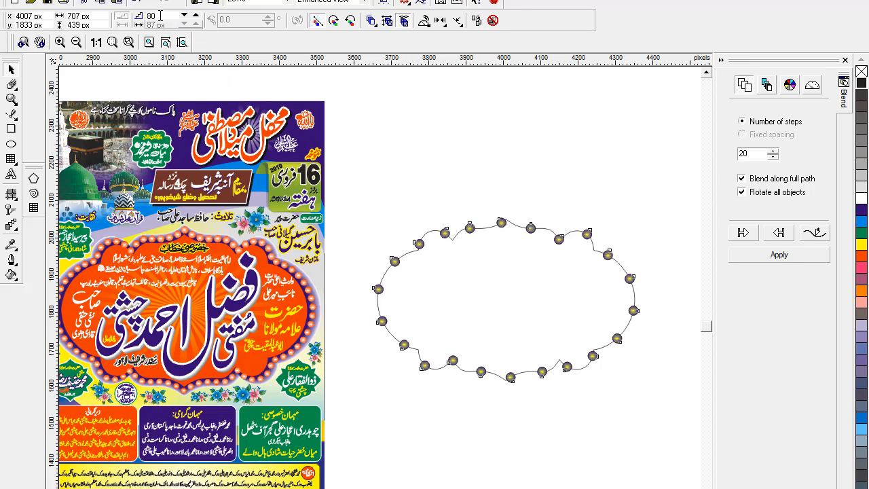
left_click(796, 256)
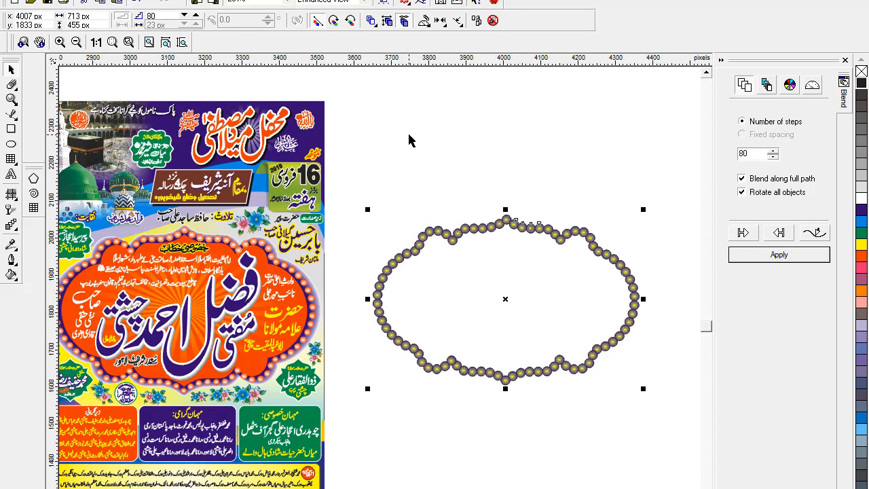
Reduce the circle blend along the frame outline to 60 steps
left_click(460, 190)
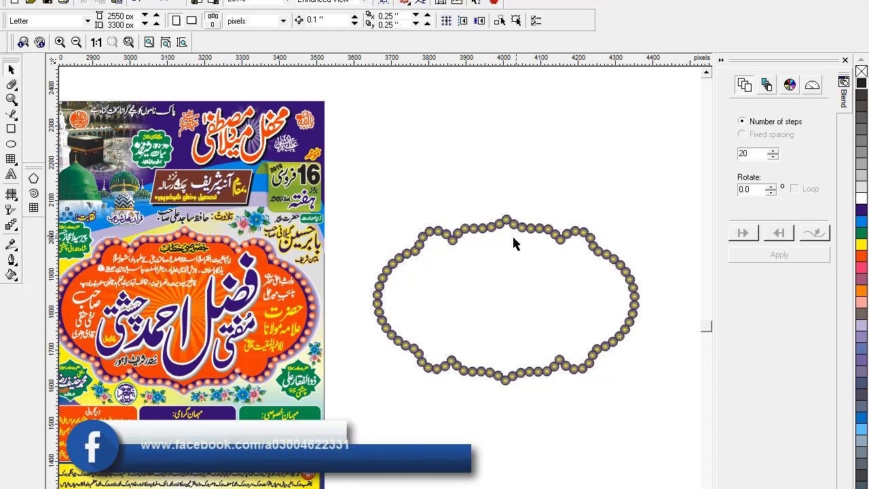
left_click(456, 239)
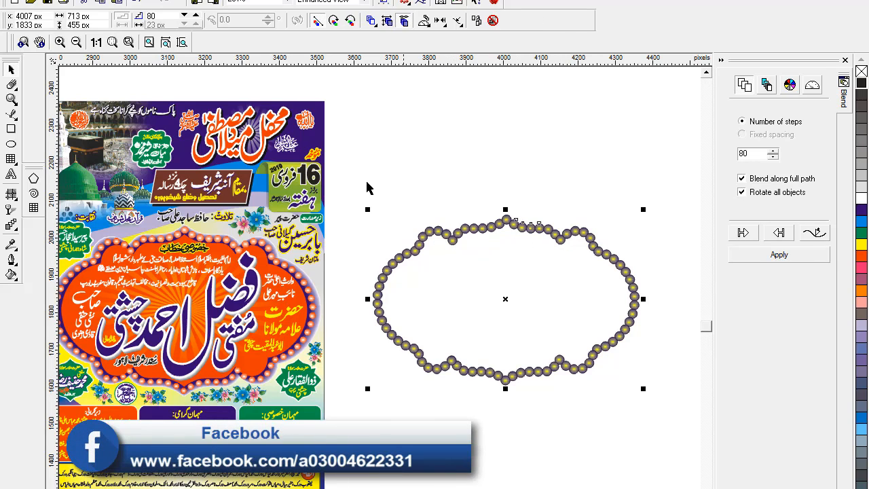
left_click(151, 16)
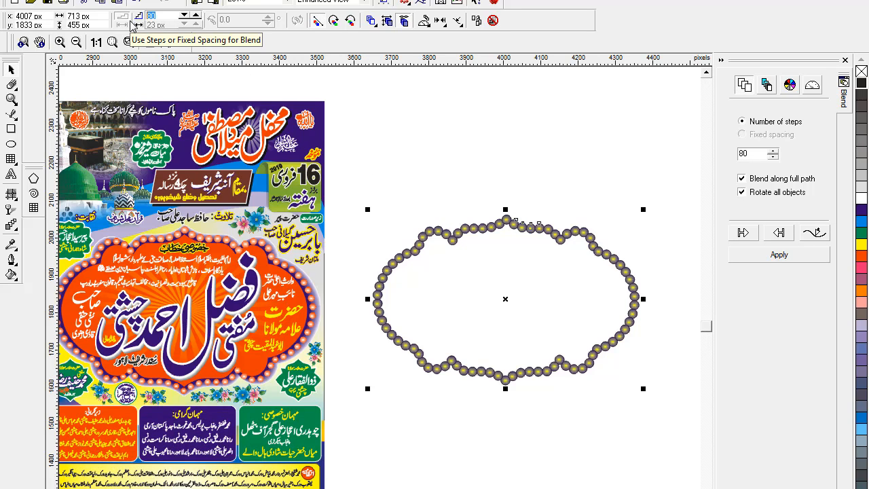
type("6")
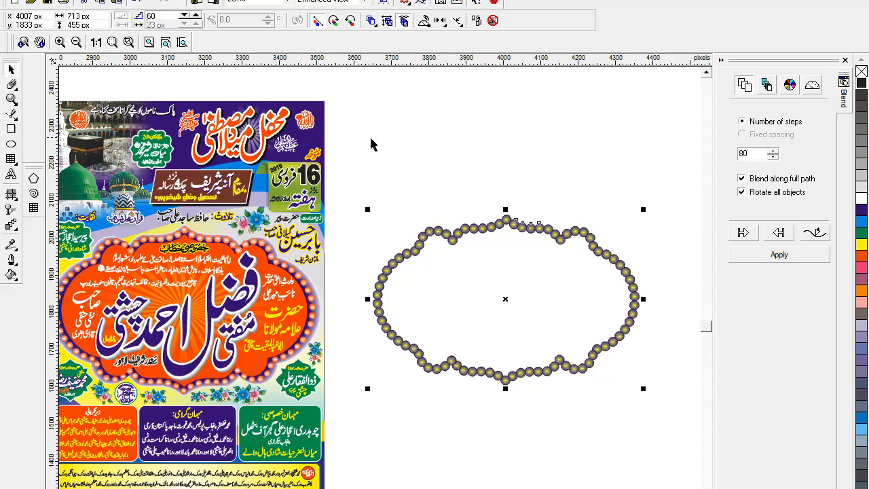
type("0")
key("Return")
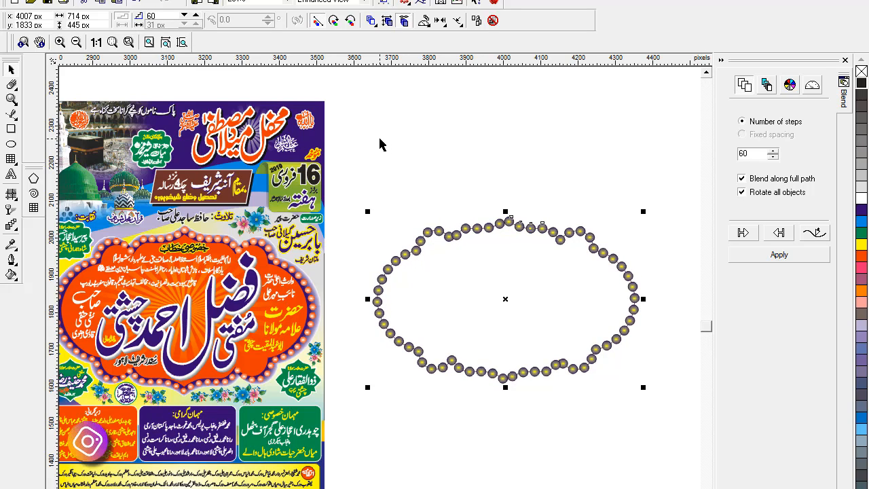
Shrink both control circles of the blend to 18 px about their centres
left_click(427, 193)
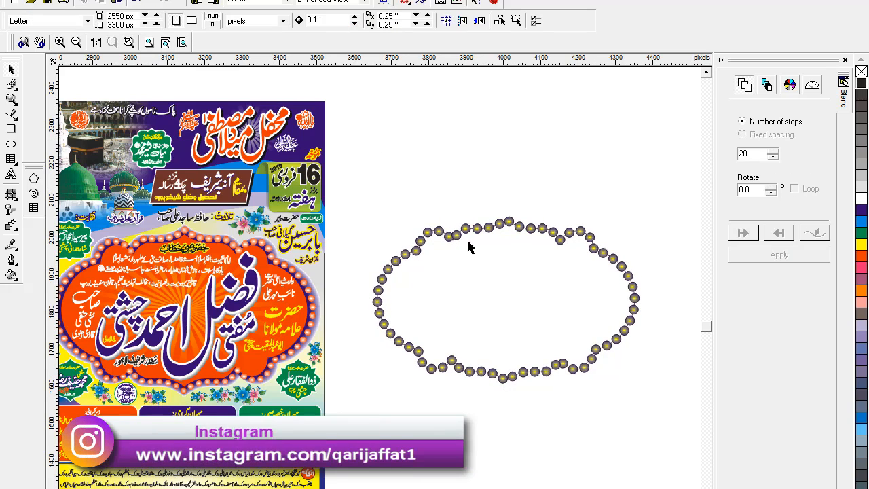
left_click(427, 233)
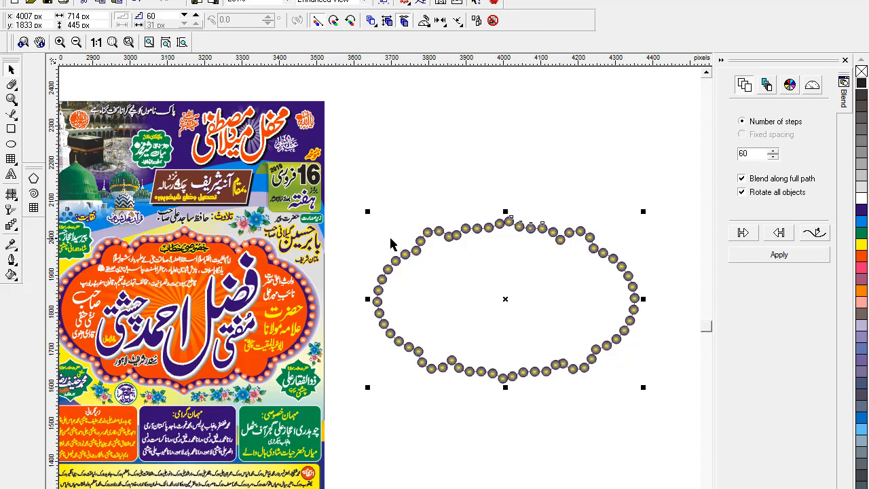
left_click(478, 202)
left_click(514, 220)
left_click(463, 181)
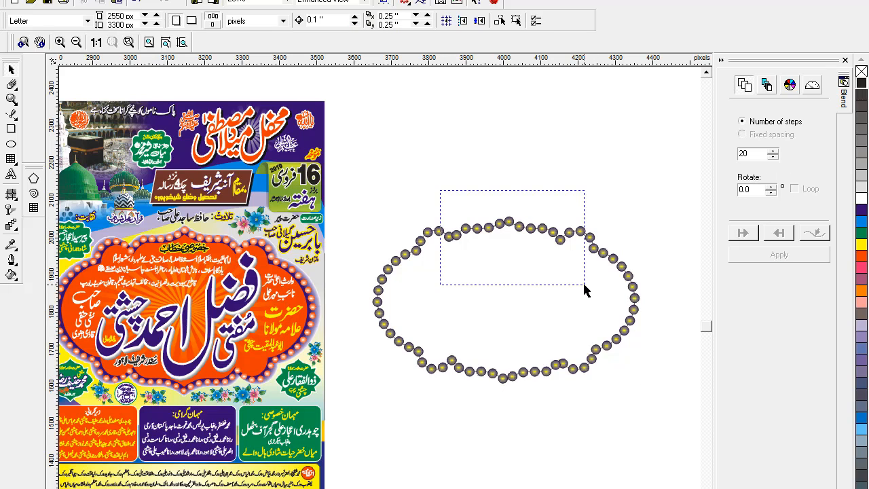
left_click_drag(584, 284, 584, 283)
left_click_drag(508, 196, 551, 255)
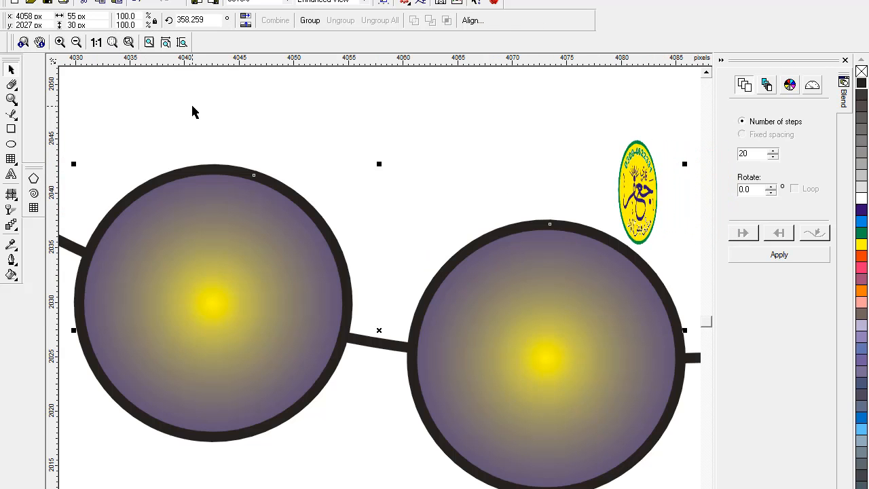
left_click(192, 107)
left_click(189, 312)
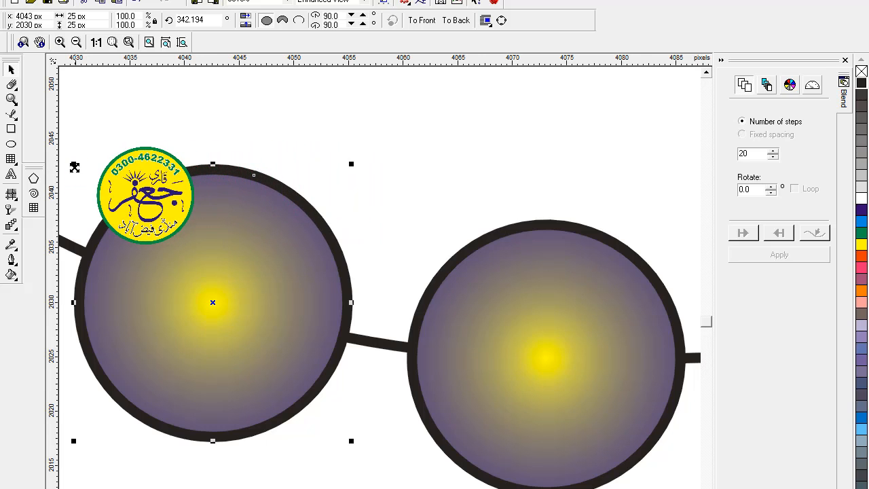
left_click_drag(74, 164, 107, 197)
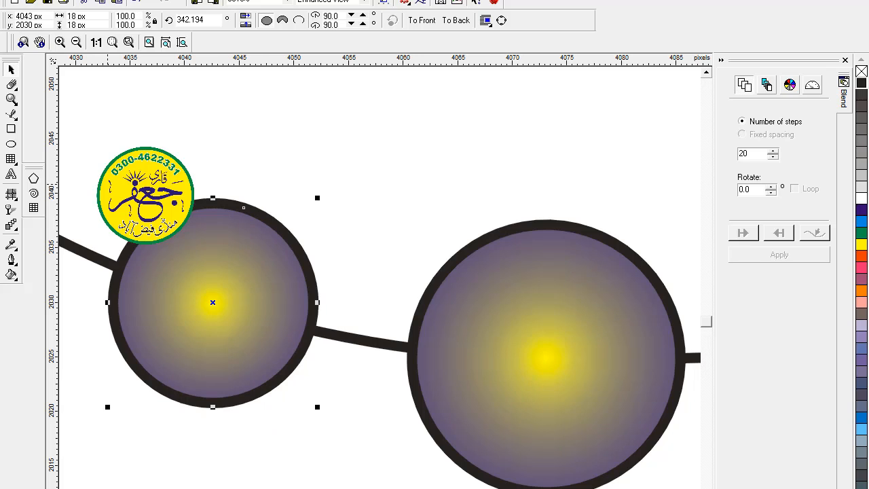
left_click(501, 299)
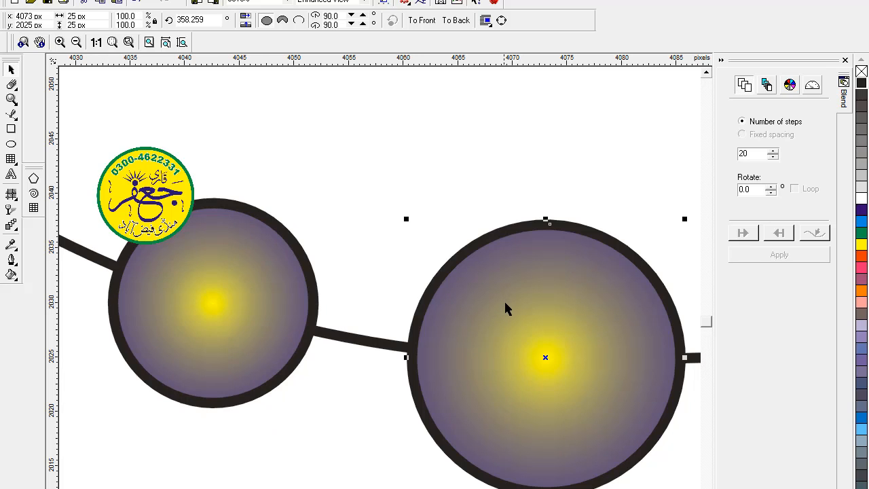
key("ctrl+r")
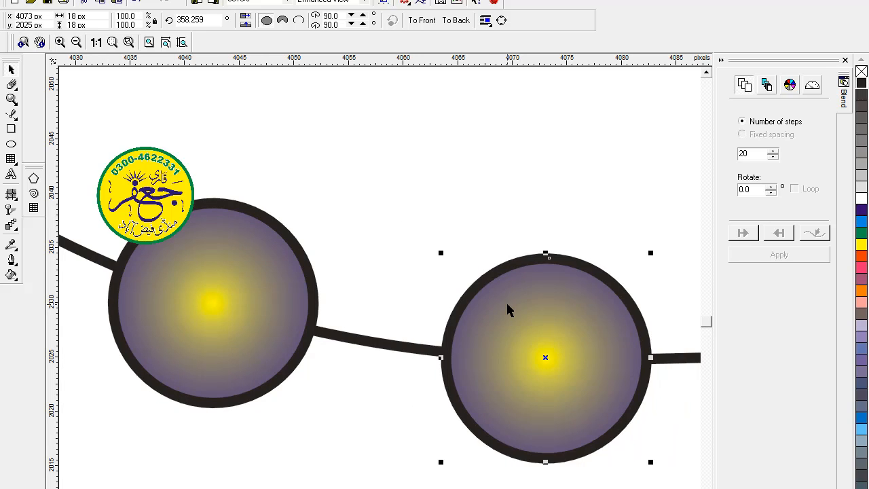
Increase the blend of smaller circles around the frame to 80 steps
left_click(130, 42)
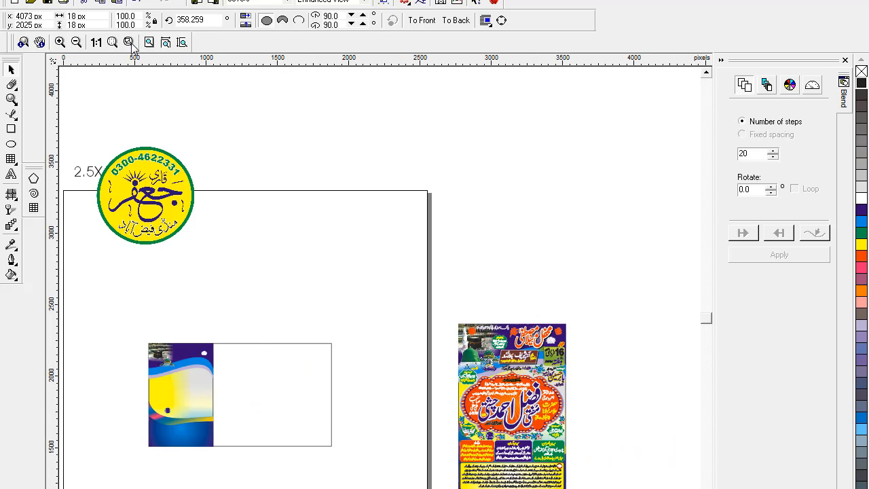
left_click(597, 358)
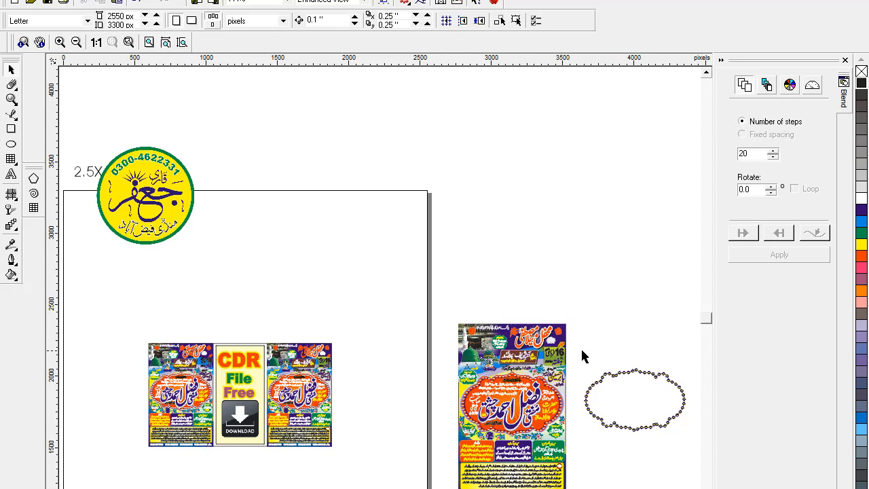
left_click_drag(666, 420, 674, 445)
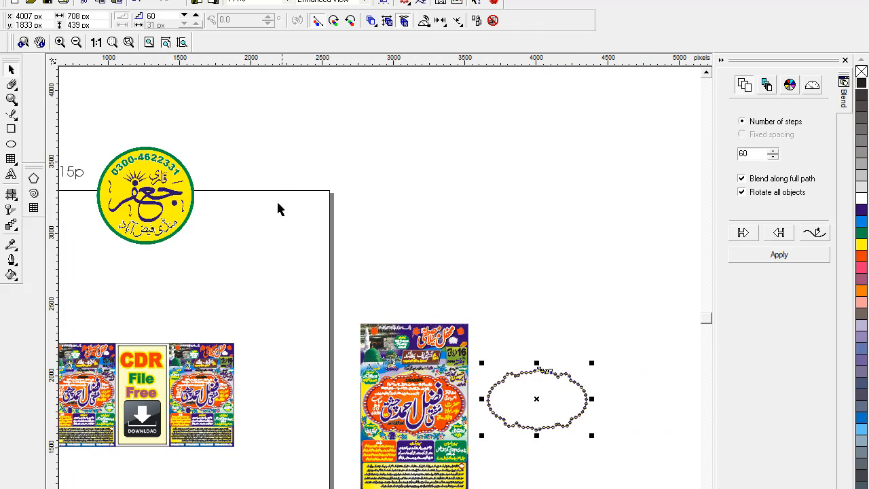
left_click(115, 43)
left_click(134, 141)
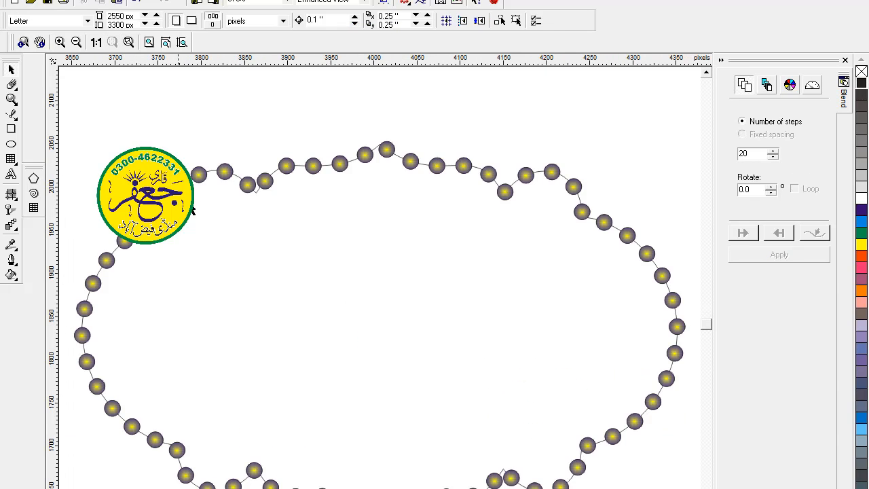
left_click(224, 175)
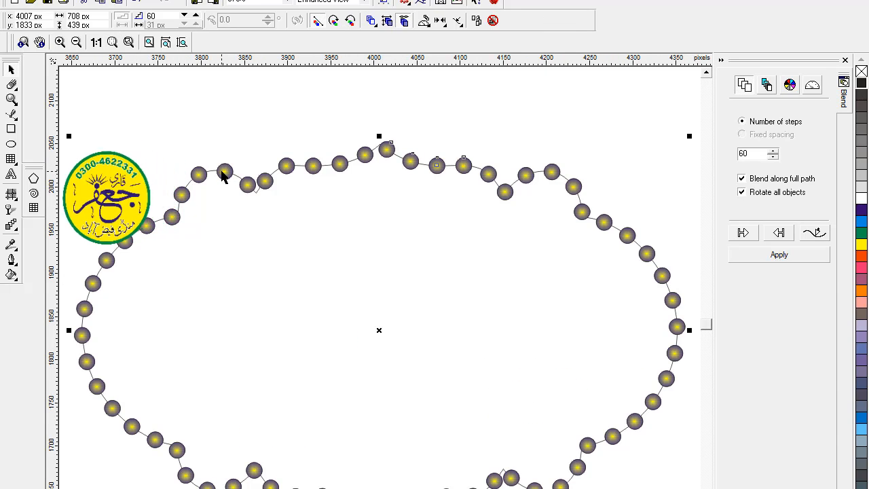
double_click(160, 16)
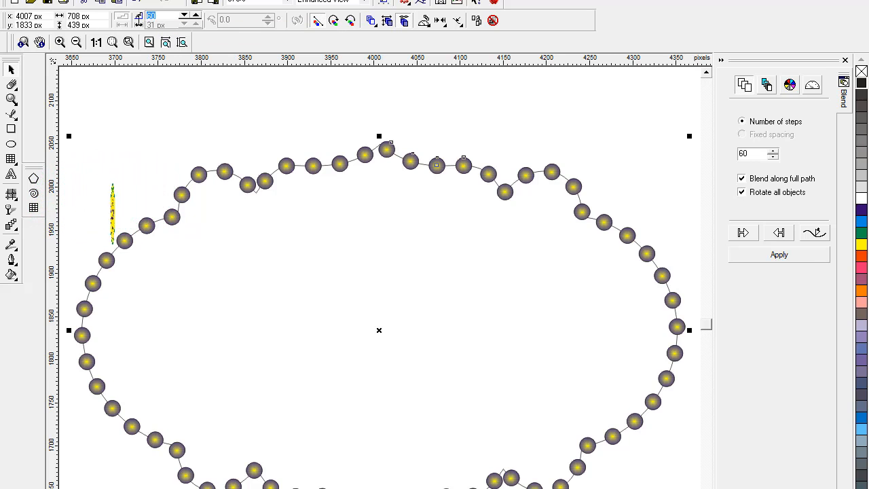
type("80")
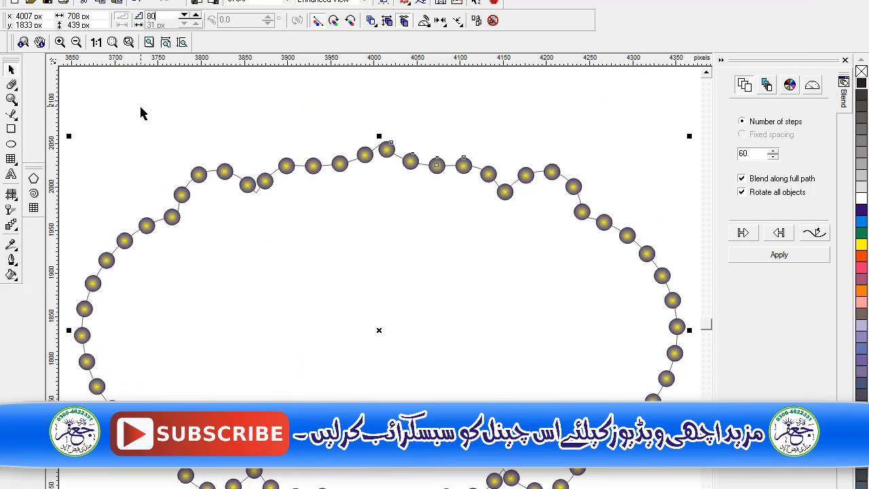
key("Return")
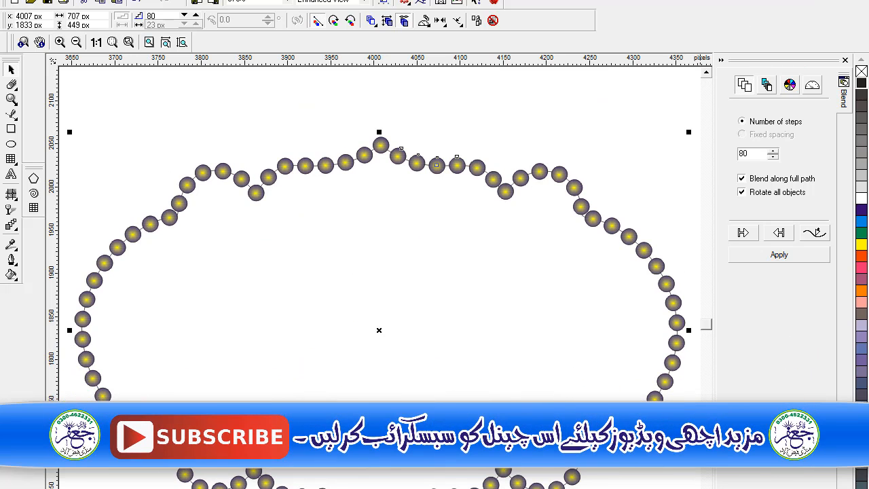
Change the start colour of the left control circle's radial fountain fill to orange-red
scroll(497, 348, "down", 1)
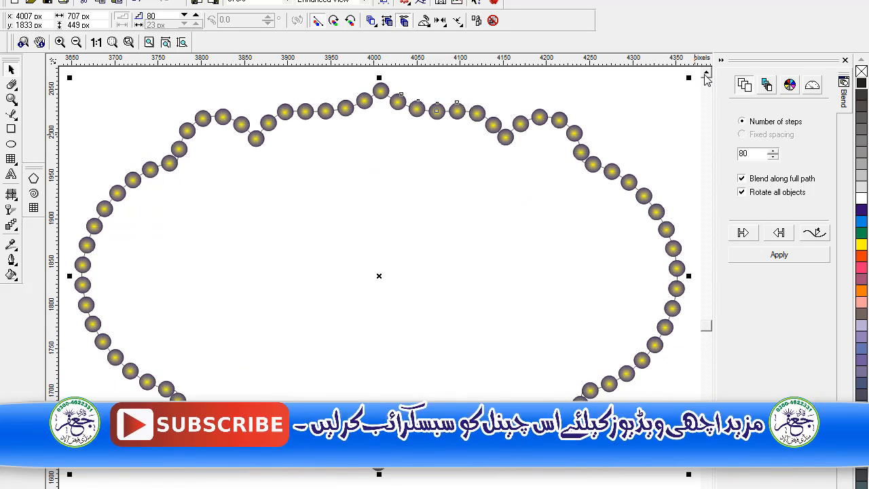
scroll(666, 94, "up", 1)
left_click(522, 152)
left_click(398, 152)
left_click_drag(274, 112, 536, 246)
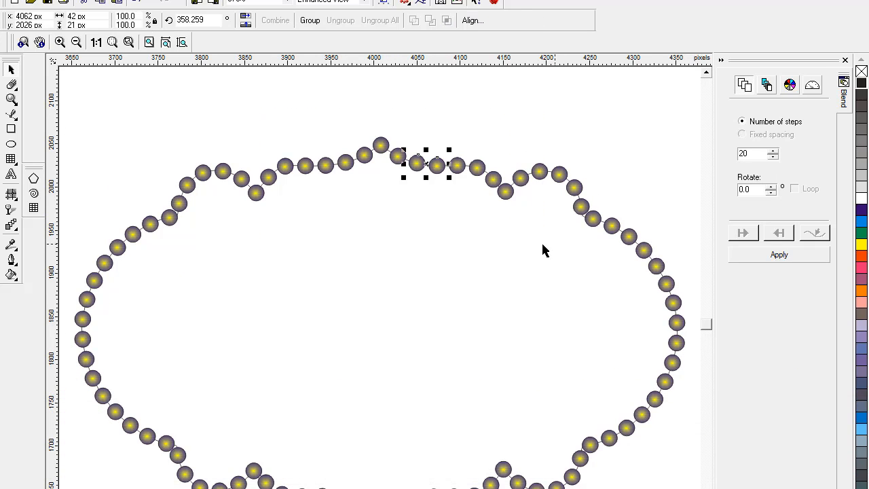
left_click(401, 129)
left_click_drag(440, 181, 433, 184)
left_click(112, 42)
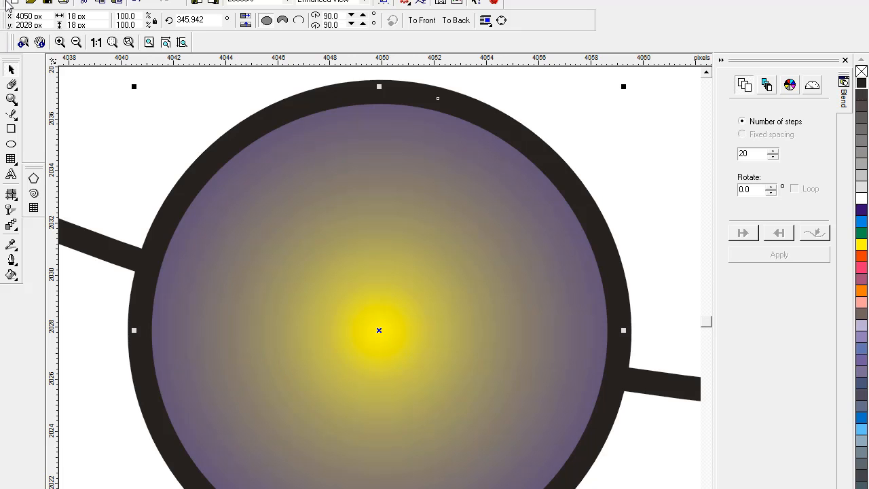
mouse_move(6, 1)
left_mouse_down()
mouse_move(9, 26)
mouse_move(7, 0)
left_mouse_up()
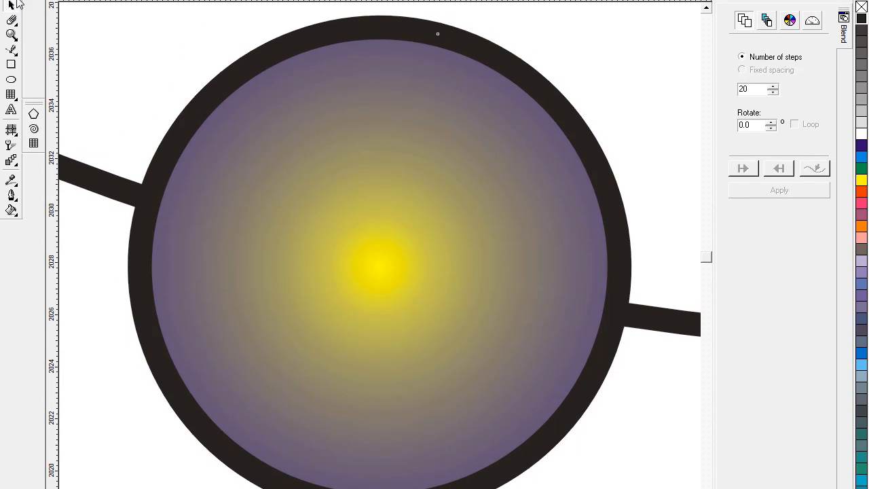
left_click(11, 210)
left_click(53, 211)
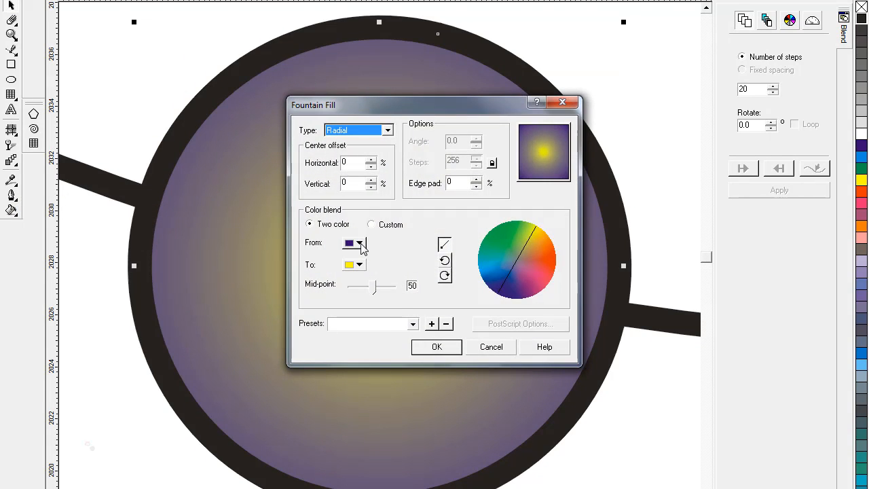
left_click(360, 244)
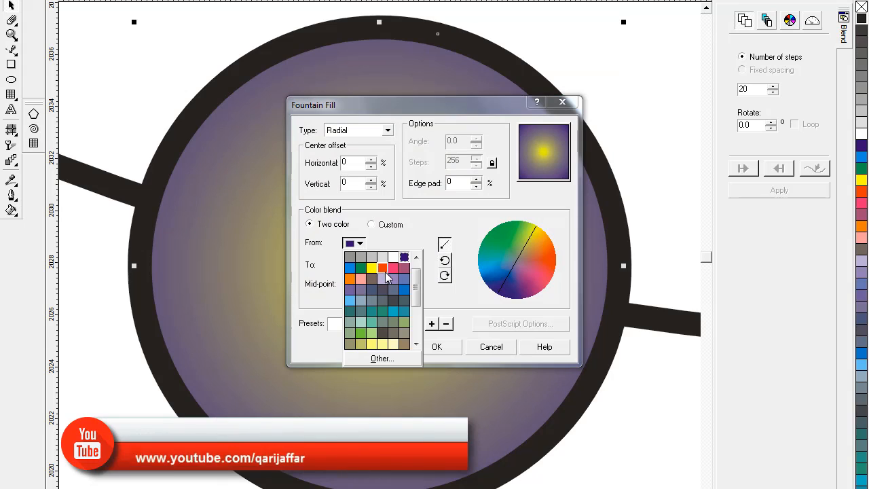
left_click(385, 271)
Set the radial fill's end colour to white and apply the fill to the left control circle
left_click(360, 265)
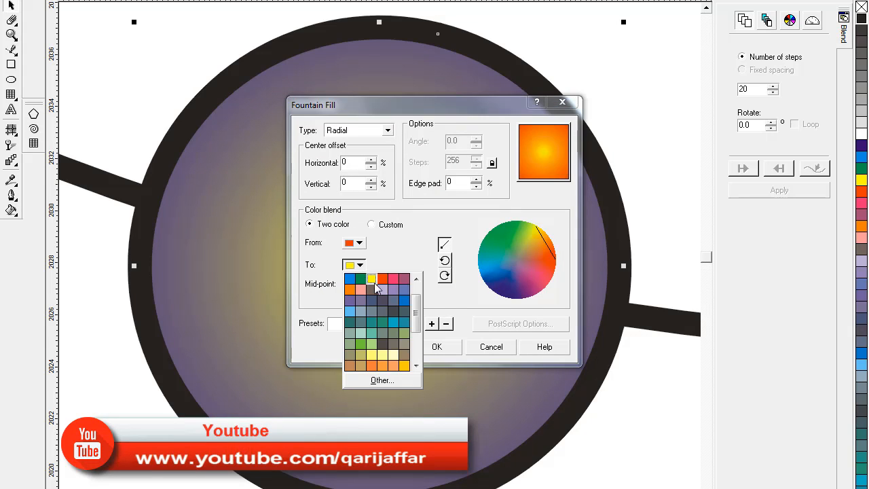
left_click_drag(415, 315, 414, 288)
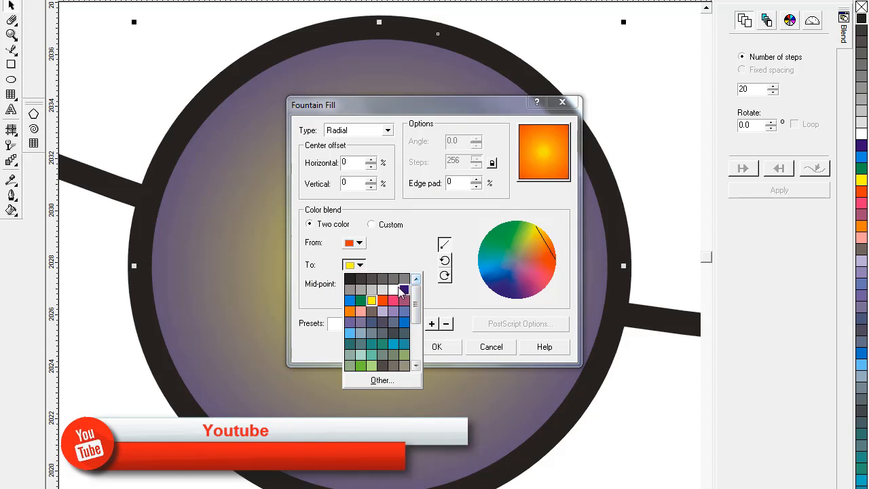
left_click(395, 290)
left_click(417, 348)
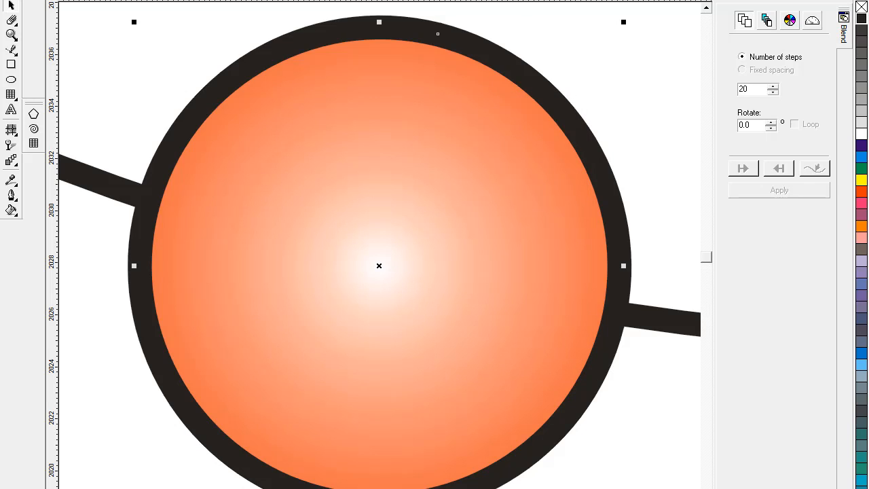
Set the right control circle's radial fountain fill to run from orange-red to white
scroll(379, 245, "right", 7)
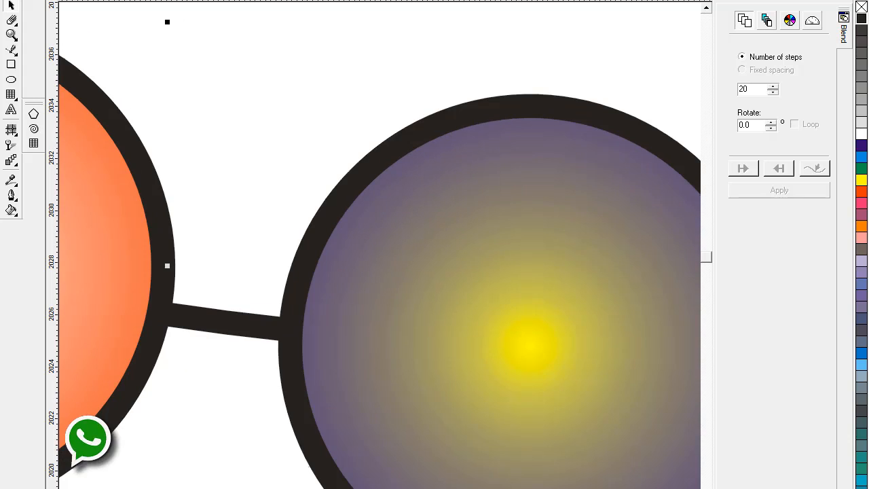
left_click(501, 358)
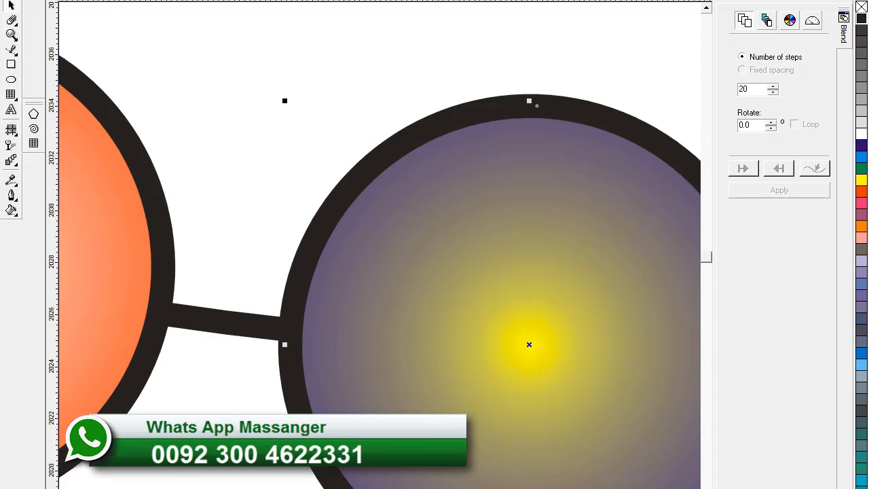
left_click(16, 212)
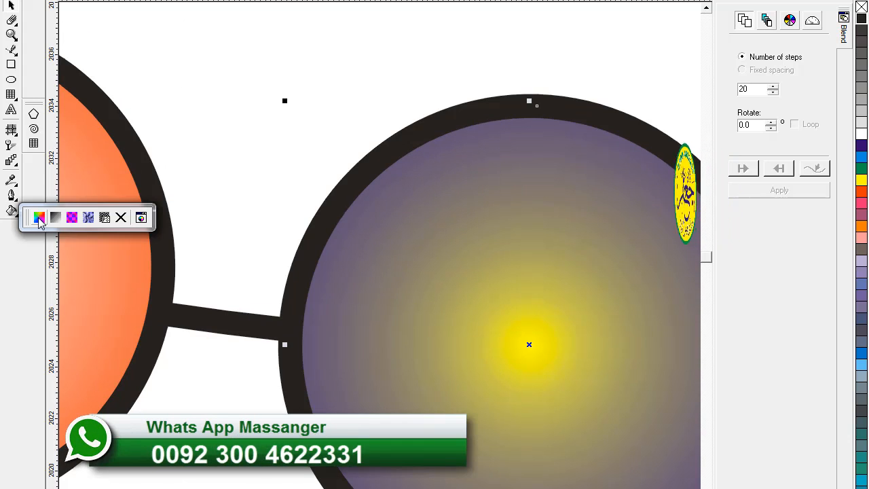
left_click(56, 217)
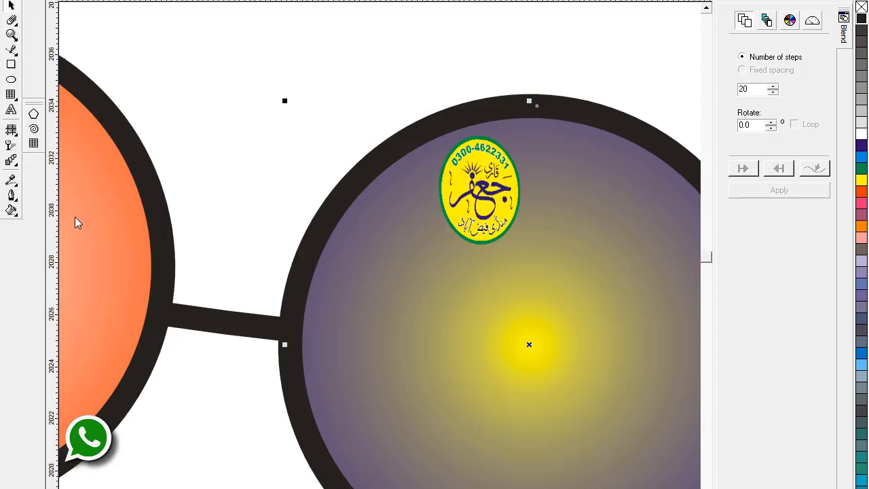
left_click(359, 243)
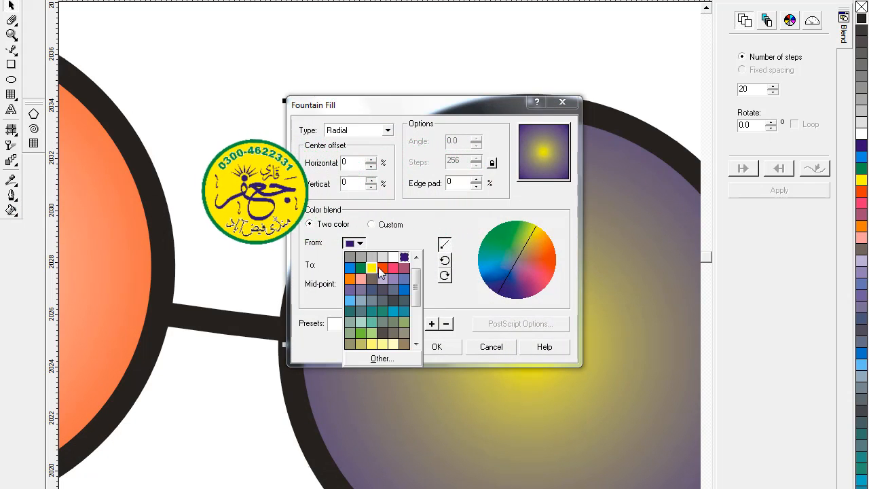
left_click(378, 266)
left_click(360, 265)
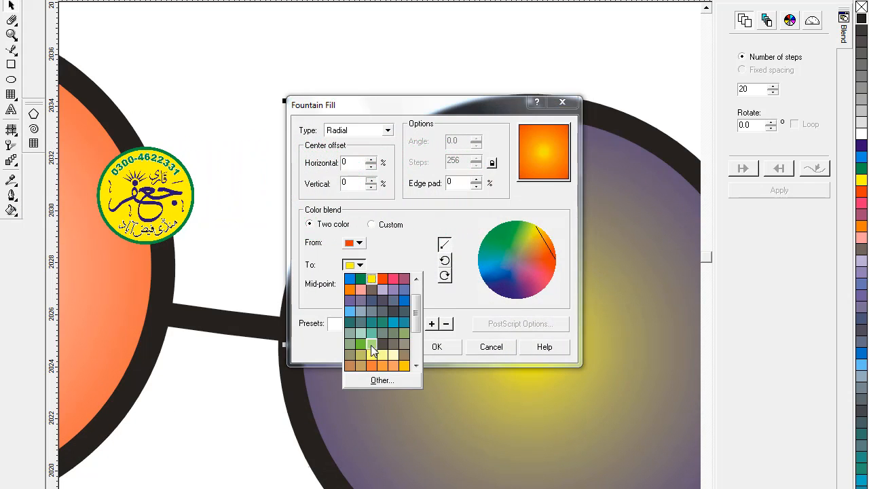
left_click_drag(416, 317, 415, 291)
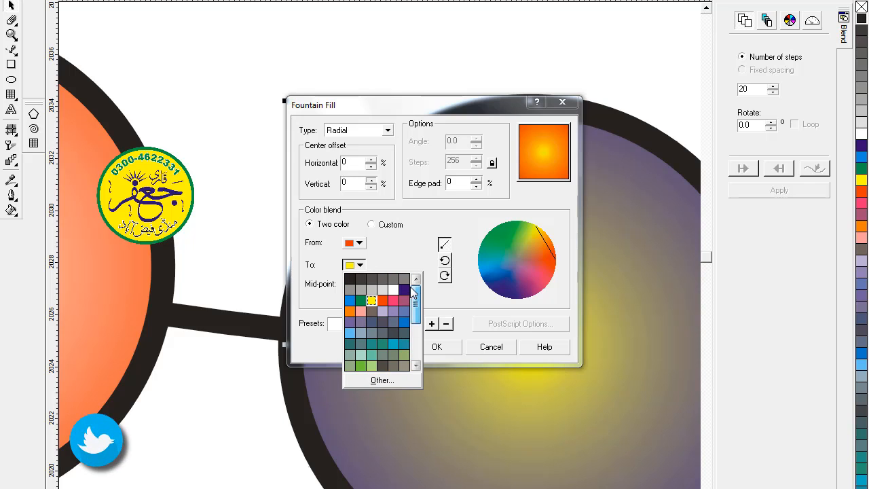
left_click(393, 290)
left_click(438, 347)
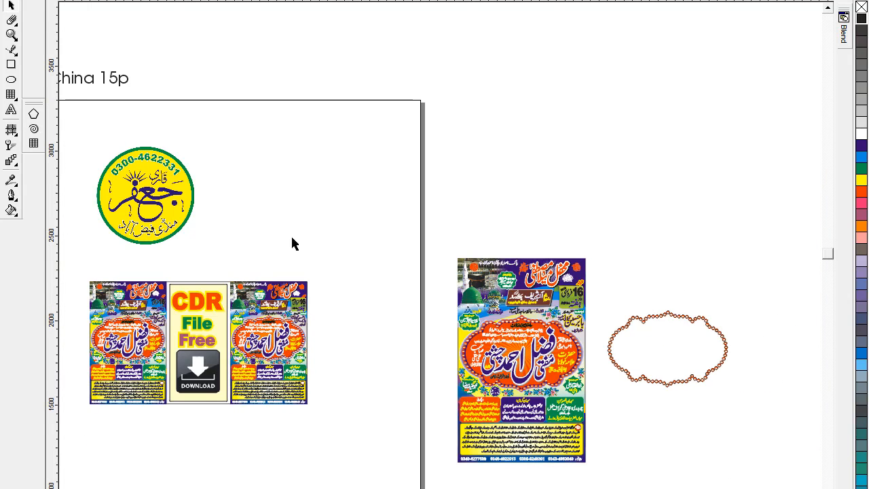
Try a yellow fill on the whole circle border blend, including its path, and undo it
key("z")
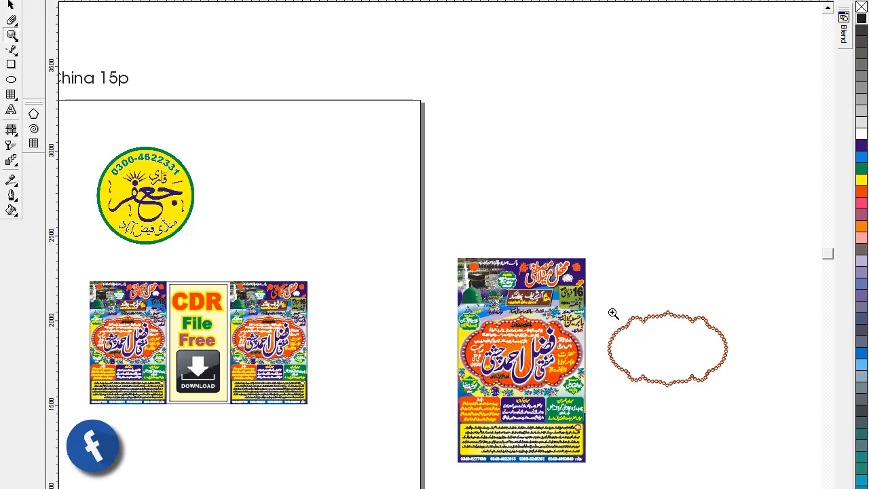
scroll(729, 387, "up", 4)
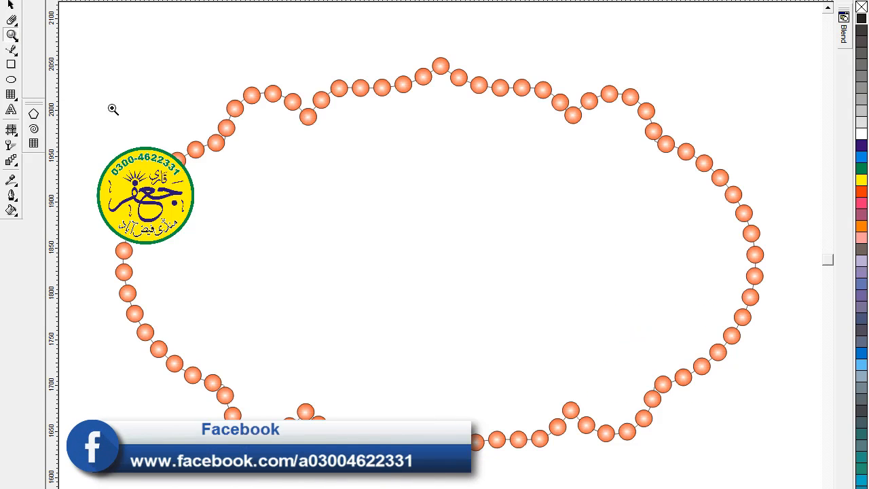
left_click(12, 6)
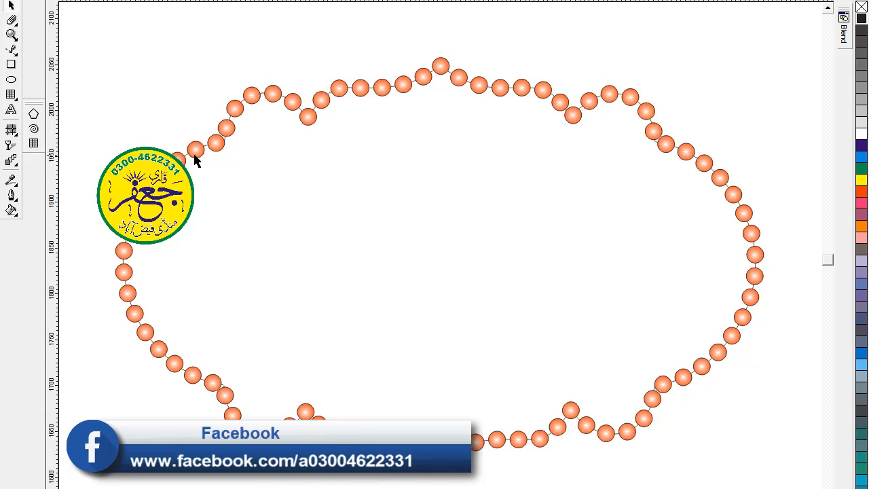
left_click(174, 161)
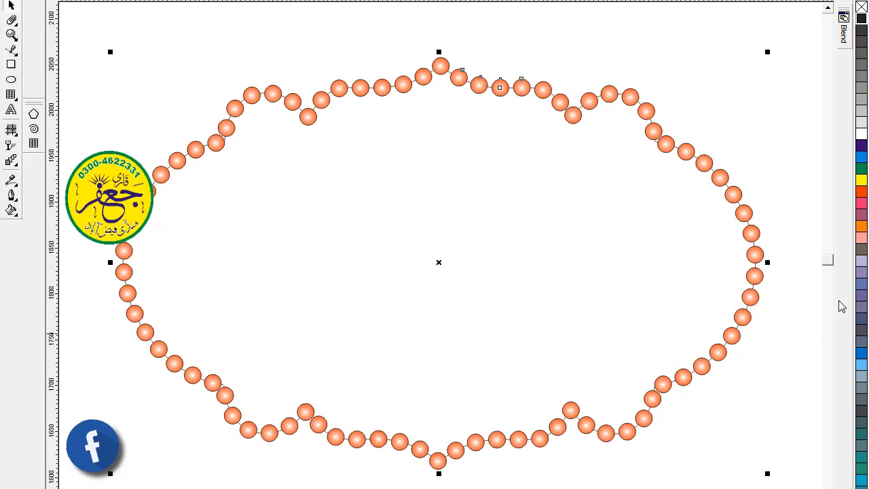
left_click(861, 181)
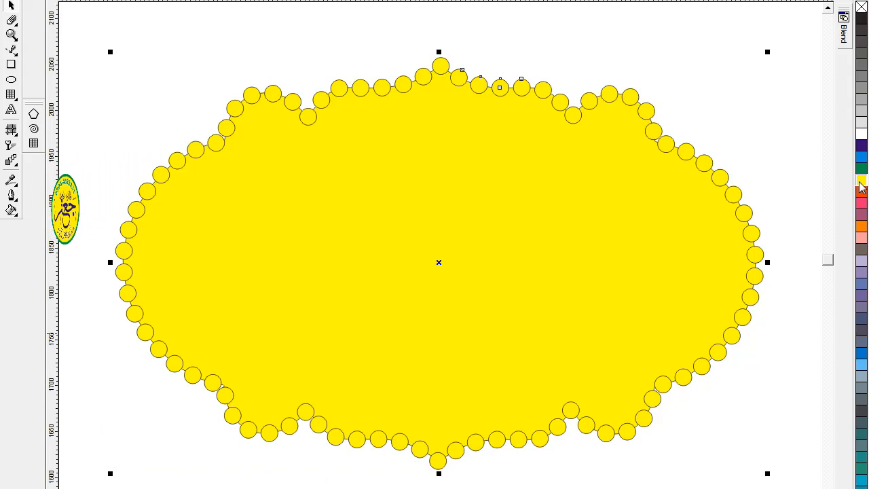
key("ctrl+z")
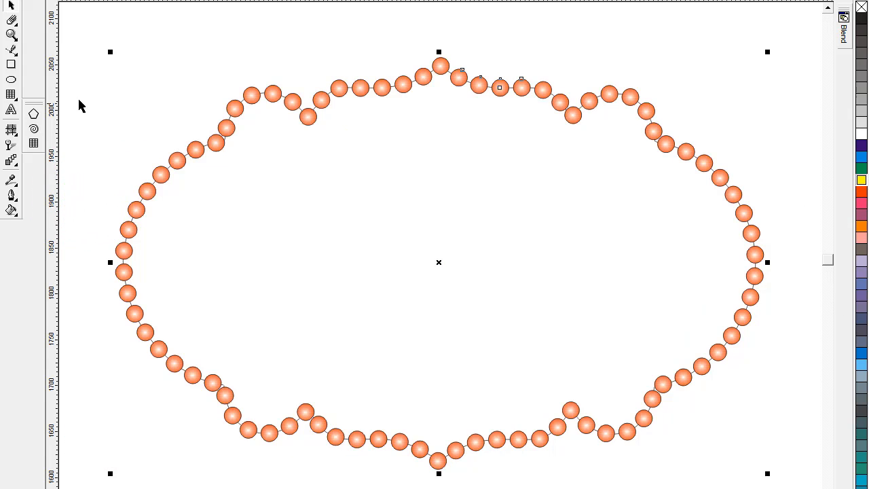
Remove the outline from the whole circle border blend and its path
left_click(170, 131)
left_click(197, 154)
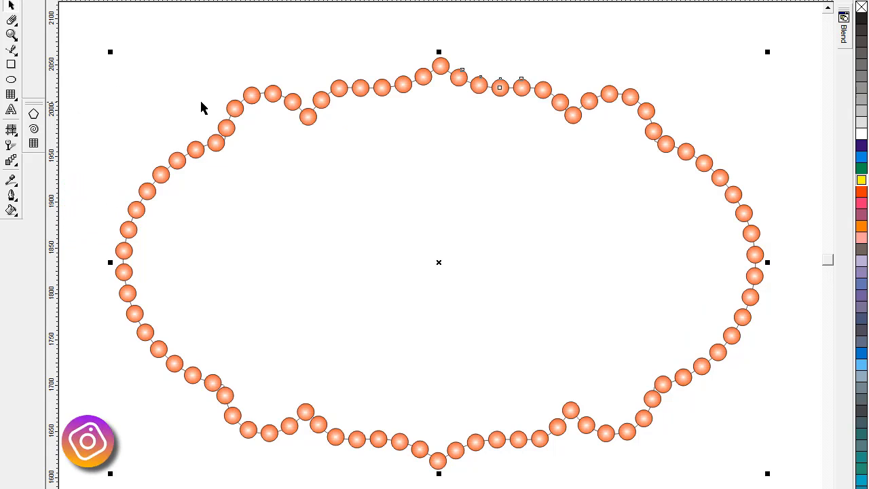
left_click(202, 106)
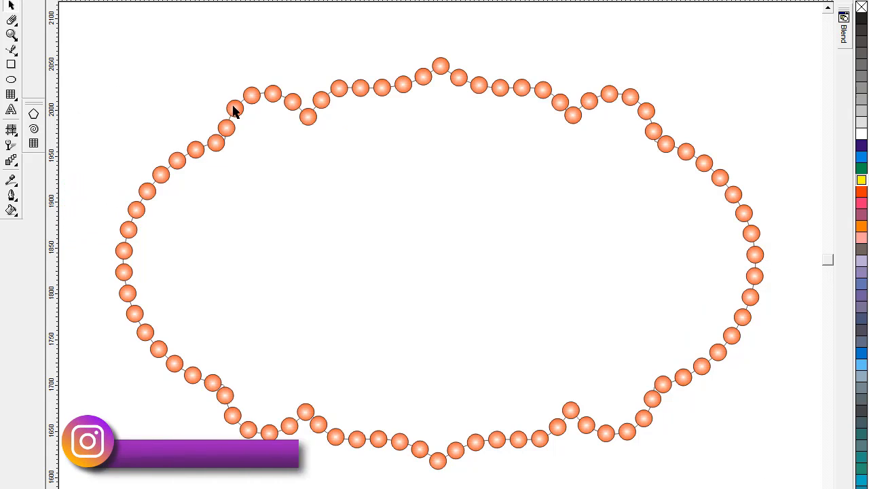
left_click(228, 398)
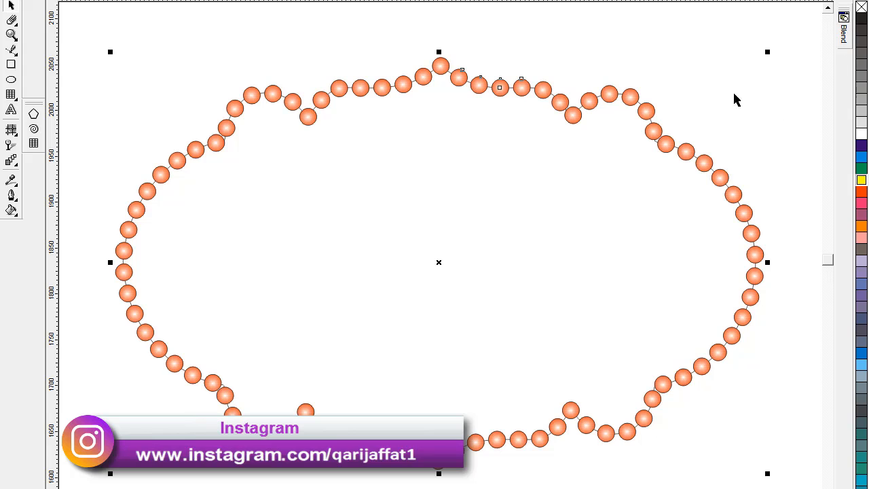
key("Escape")
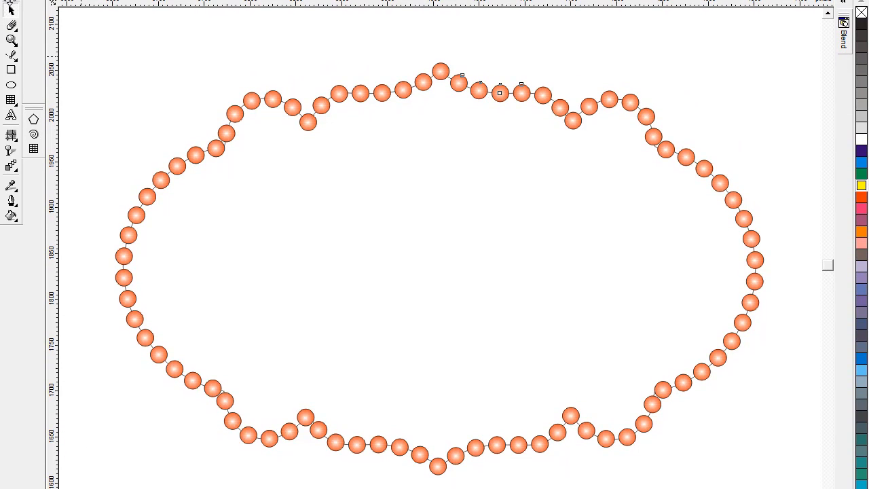
right_click(860, 10)
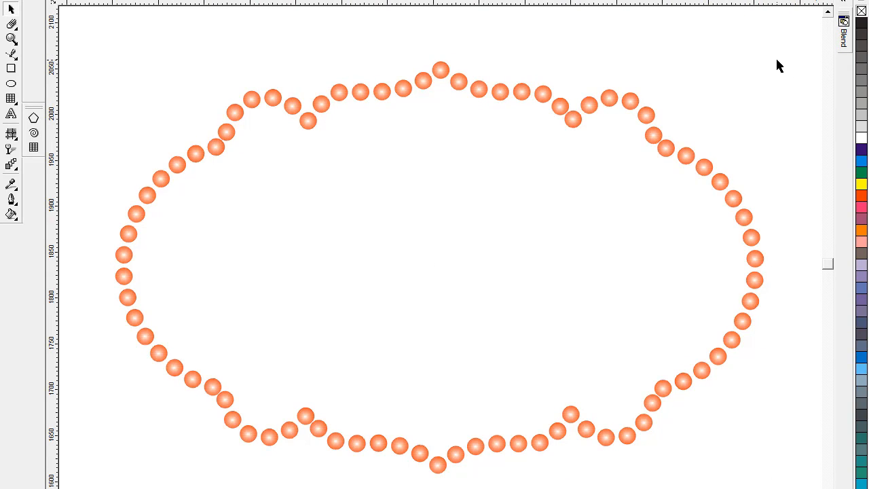
Try solid fills on the blend's two control circles, including dark purple, orange, light blue, teal and cyan-blue
left_click_drag(445, 46, 538, 119)
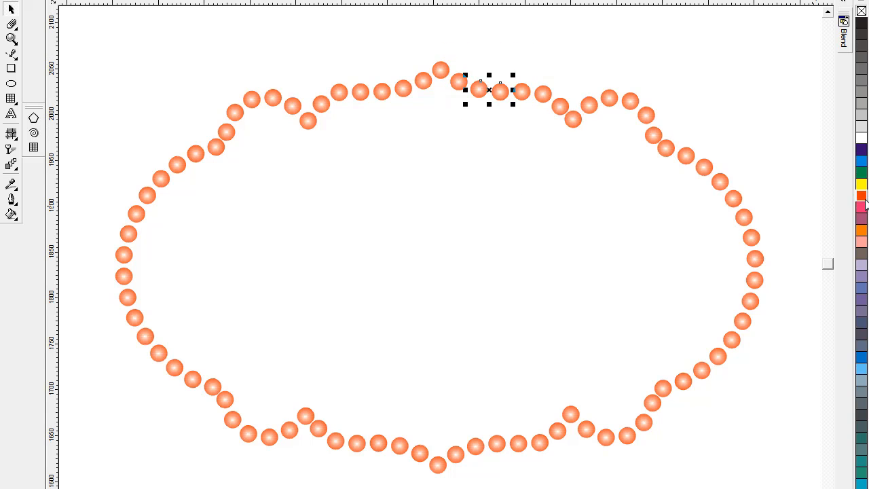
left_click(859, 152)
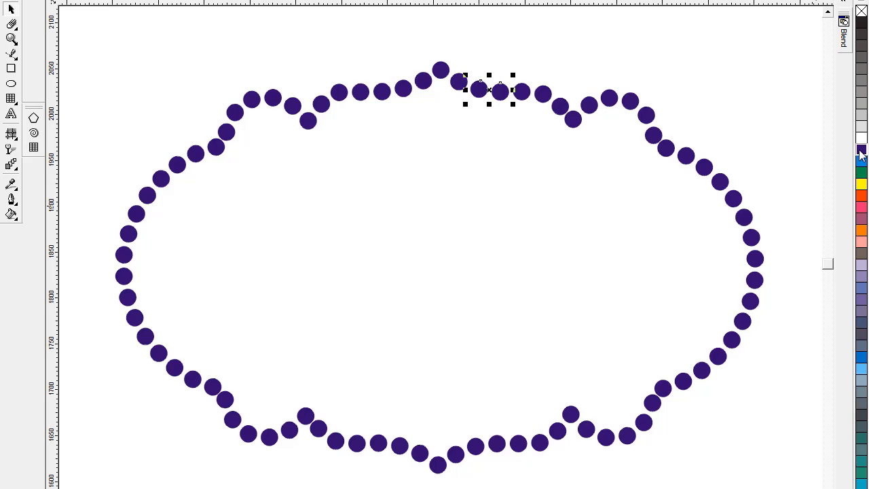
left_click(861, 230)
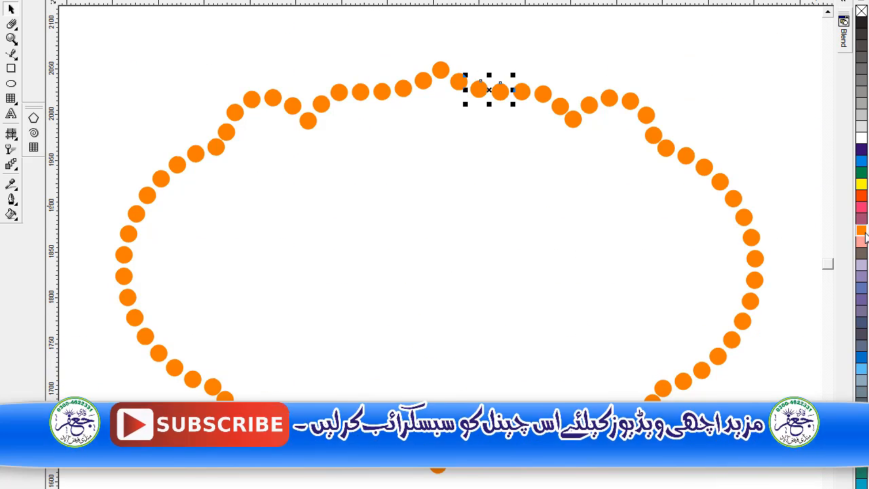
left_click(861, 286)
left_click(861, 369)
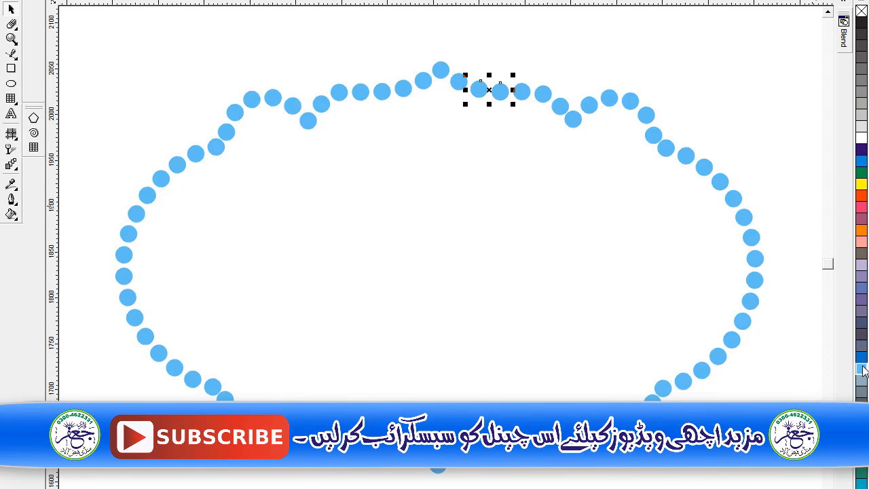
left_click(861, 414)
left_click(861, 448)
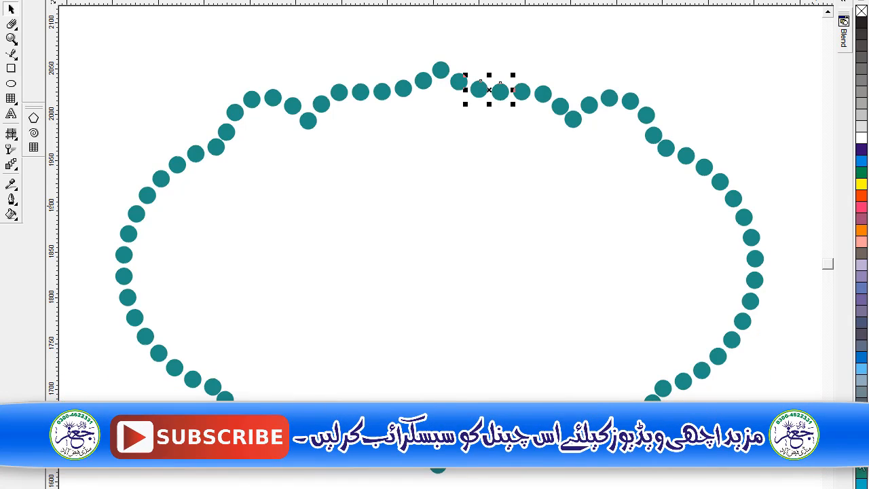
left_click(860, 484)
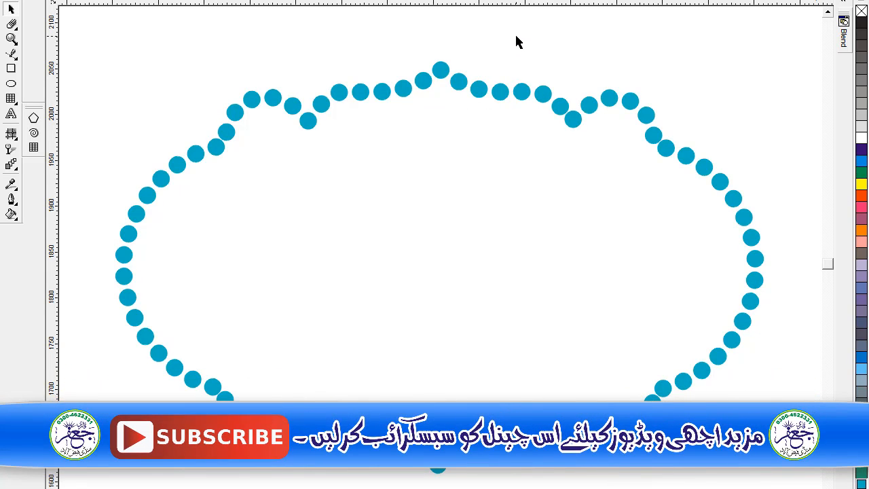
Undo all the trial solid fills on the control circles back to the radial gradient and deselect the circles
key("ctrl+z")
key("ctrl+z")
key("ctrl+z")
key("ctrl+z")
key("ctrl+z")
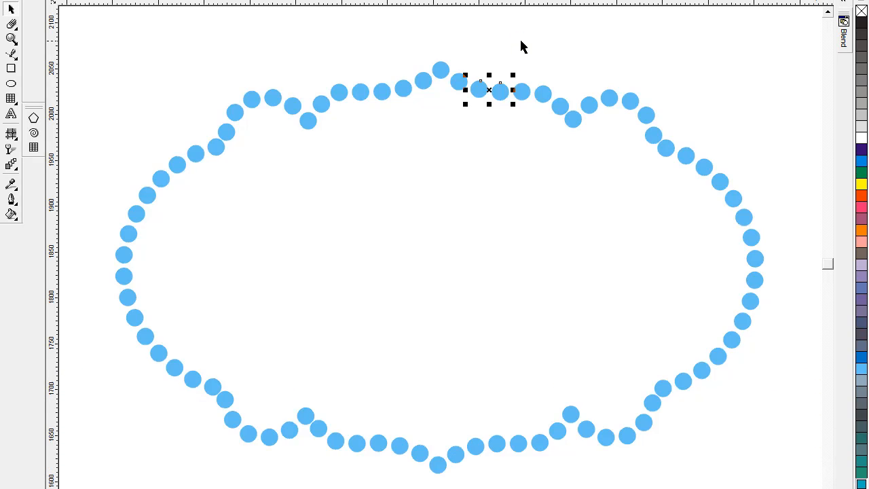
key("ctrl+z")
key("ctrl+z")
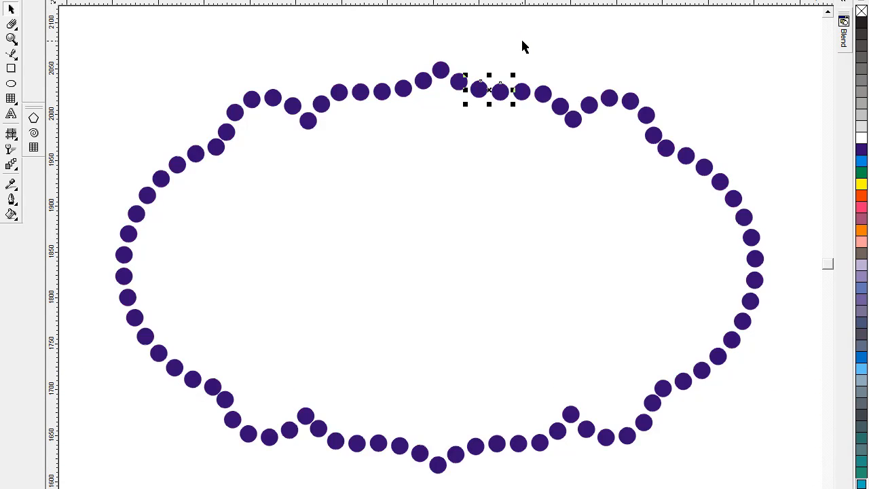
left_click(292, 36)
Inspect the light-bulb border beside the poster, first at overall scale and then close up
key("F4")
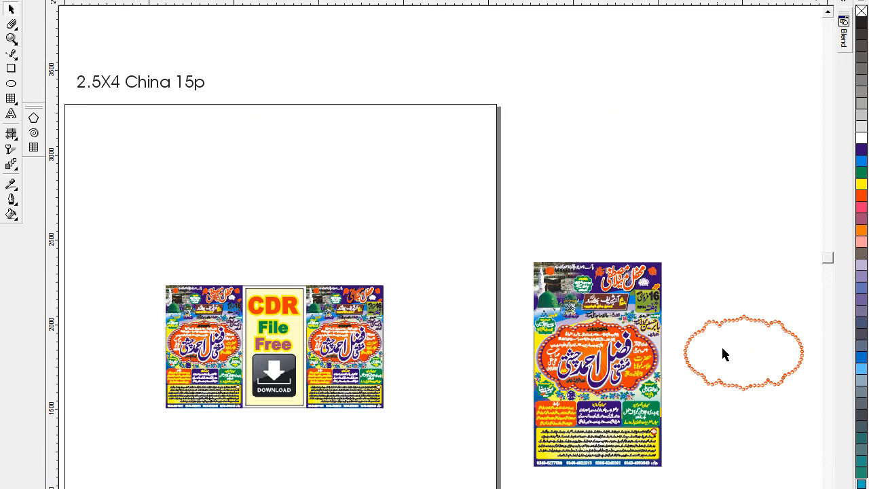
scroll(440, 247, "right", 1)
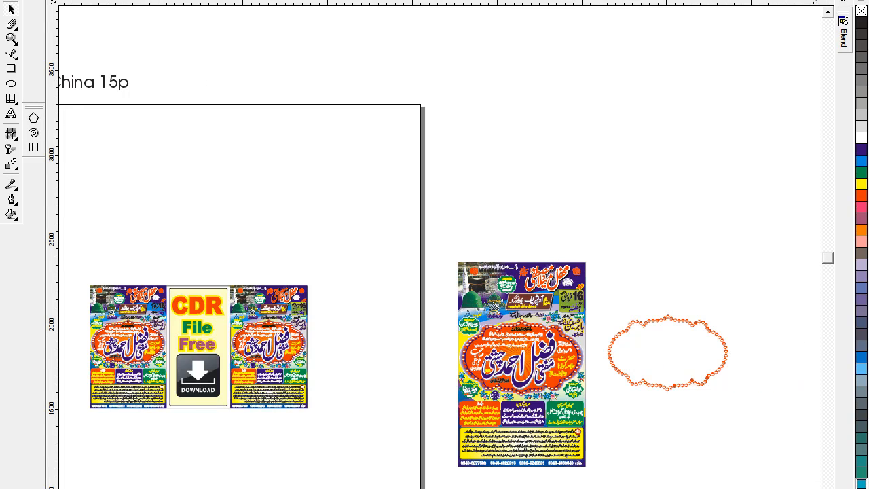
scroll(440, 248, "down", 2)
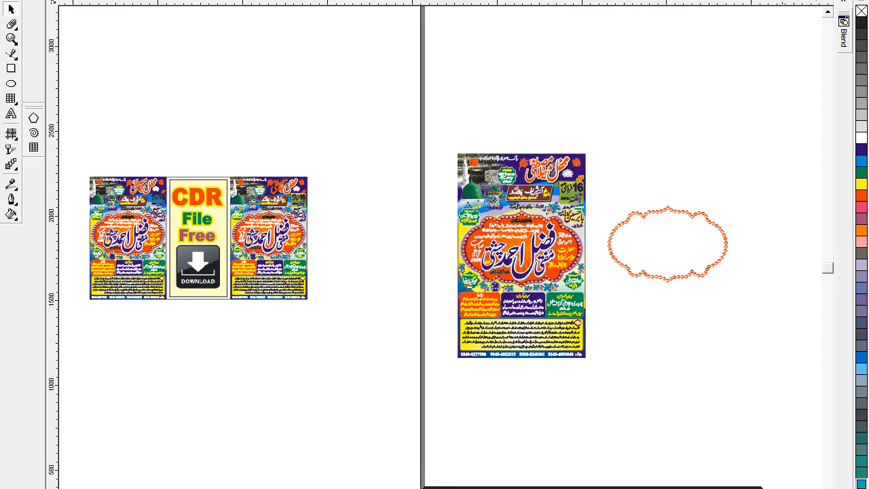
left_click(11, 39)
left_click_drag(596, 192, 735, 307)
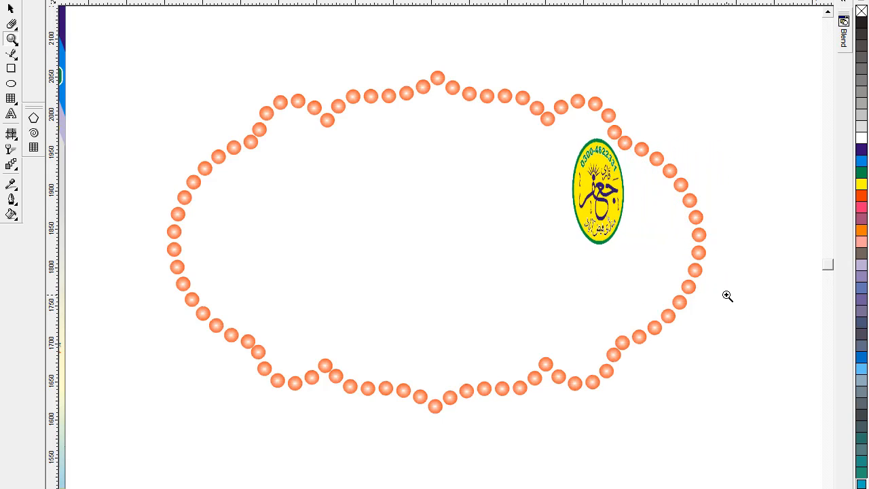